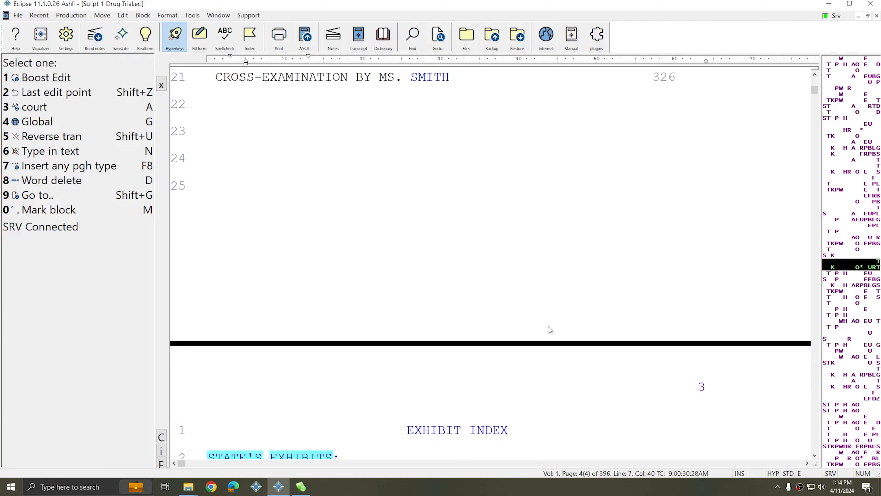
# Step: Look through the transcript's index, witness list, exhibit index and first proceedings page
pyautogui.scroll(8, 550, 329)
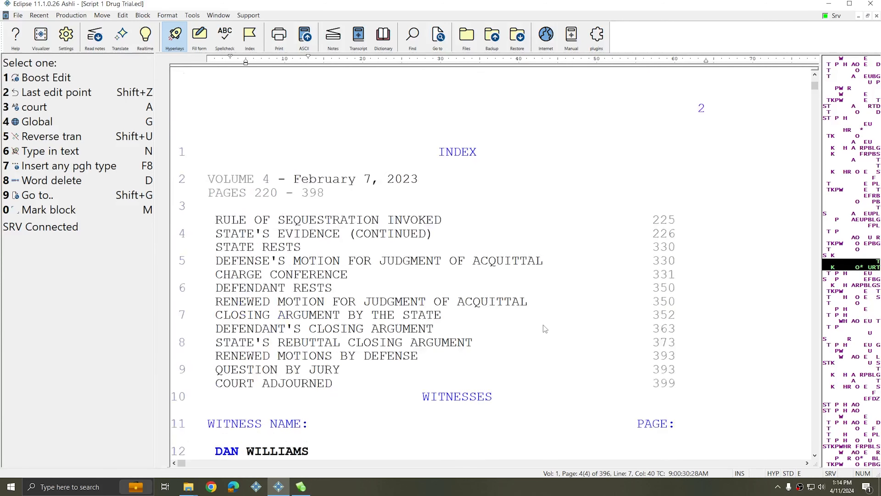
pyautogui.scroll(3, 543, 325)
pyautogui.scroll(-7, 544, 324)
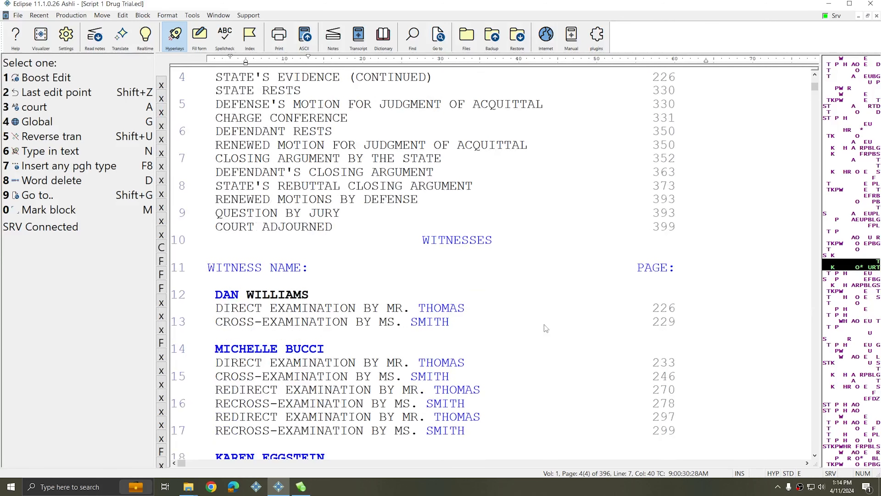
pyautogui.scroll(-7, 544, 325)
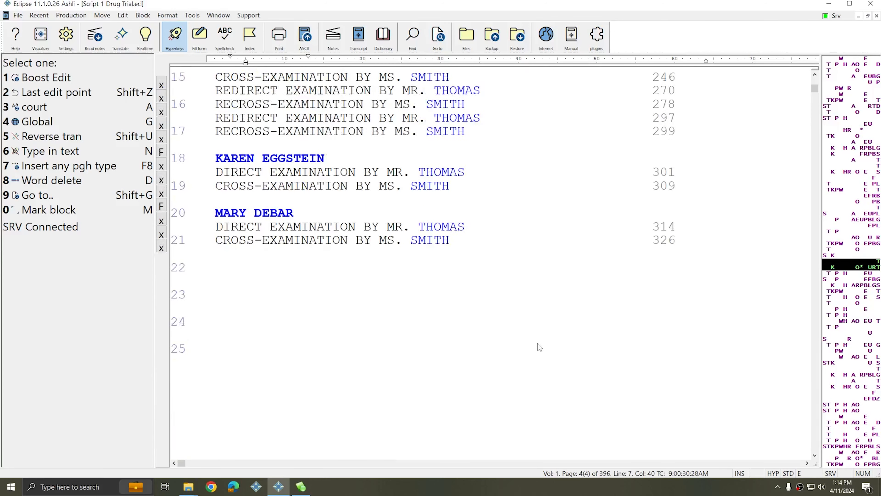
pyautogui.scroll(-12, 538, 343)
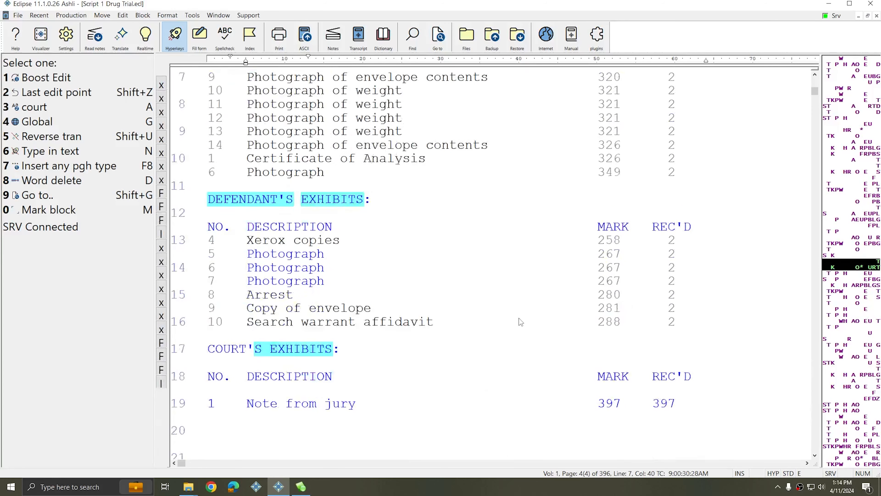
pyautogui.scroll(-12, 521, 318)
pyautogui.scroll(-3, 526, 319)
pyautogui.scroll(6, 527, 319)
pyautogui.scroll(-4, 485, 260)
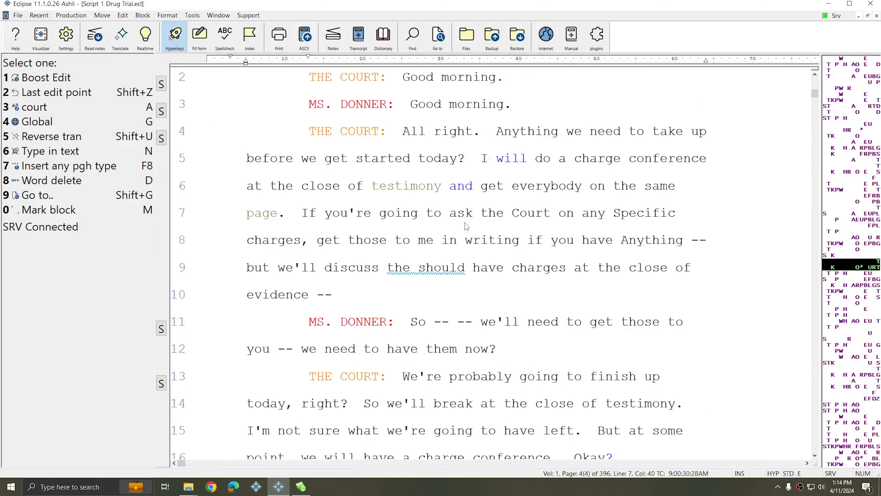
pyautogui.scroll(4, 467, 227)
pyautogui.scroll(-3, 468, 229)
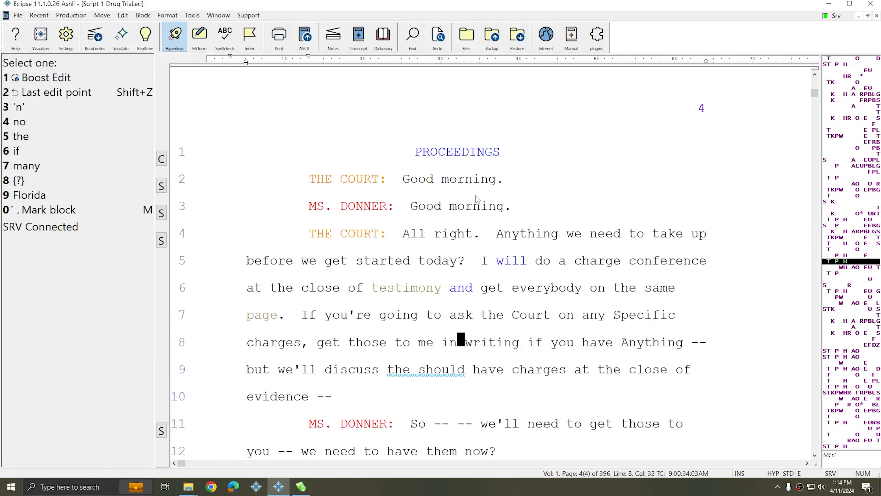
# Step: Insert a Header print command at THE COURT's "All right" paragraph on line 4 of page 4
pyautogui.click(406, 236)
pyautogui.press('alt')
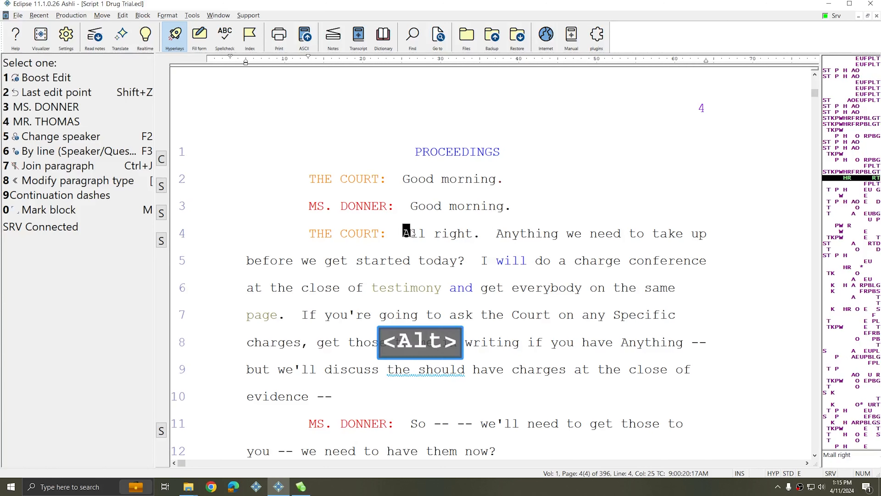
pyautogui.hotkey('alt', 'p')
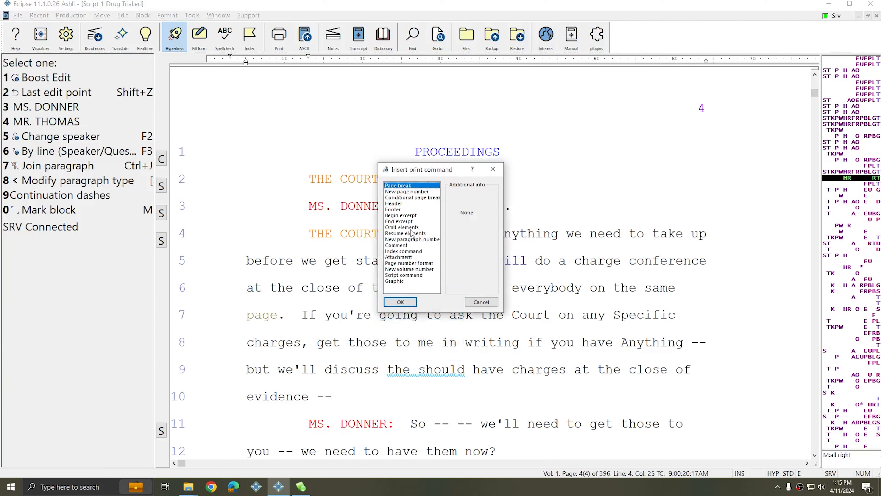
pyautogui.press('h')
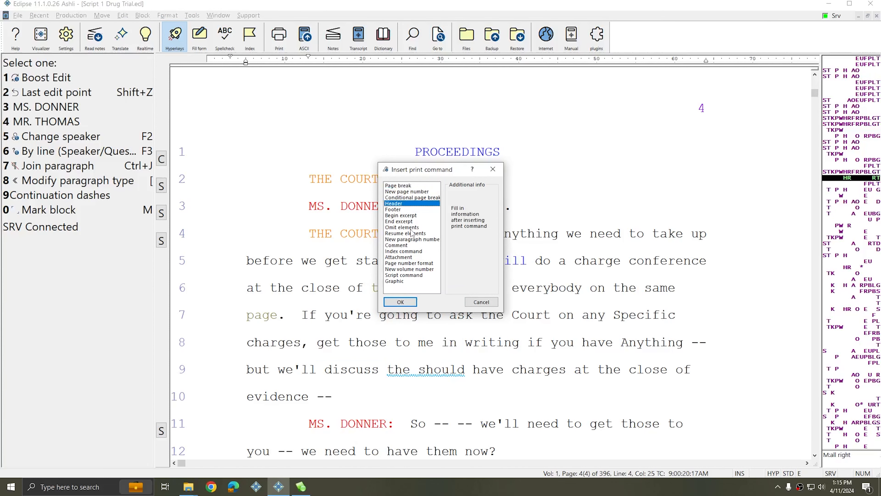
pyautogui.press('Return')
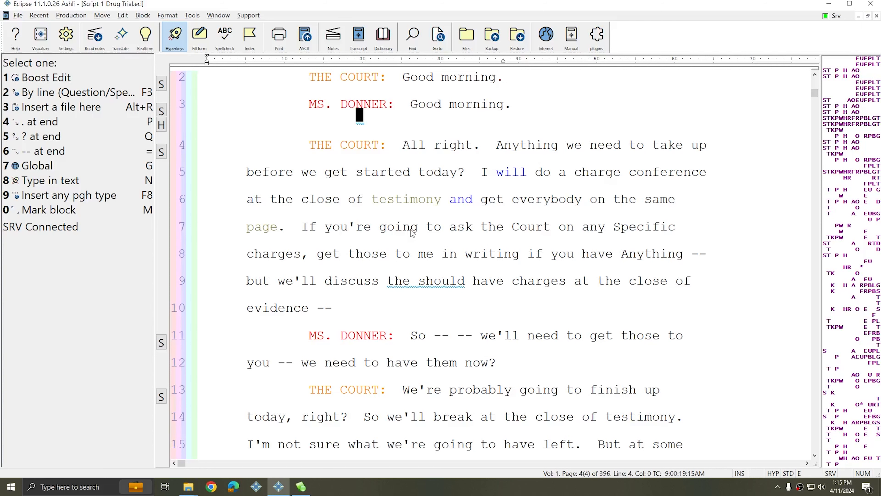
# Step: Fill the inserted header line with the text "This is my first header" and finish the text entry
pyautogui.press('n')
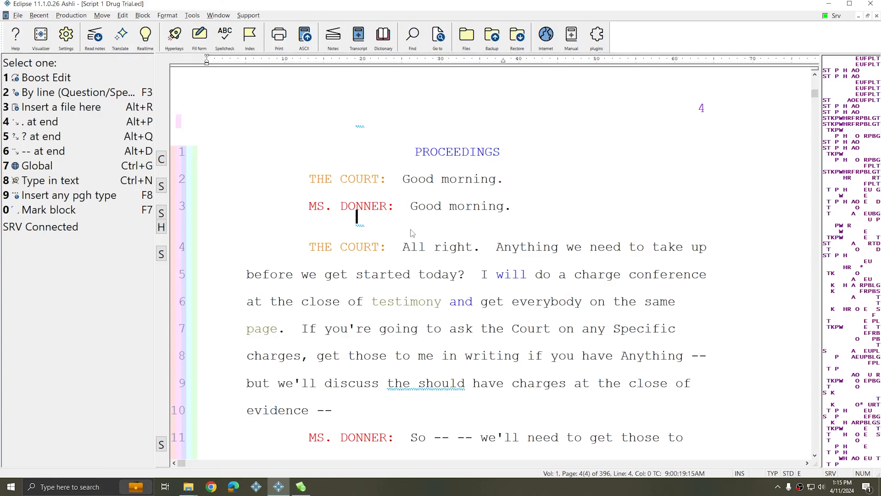
pyautogui.write('This is my first header')
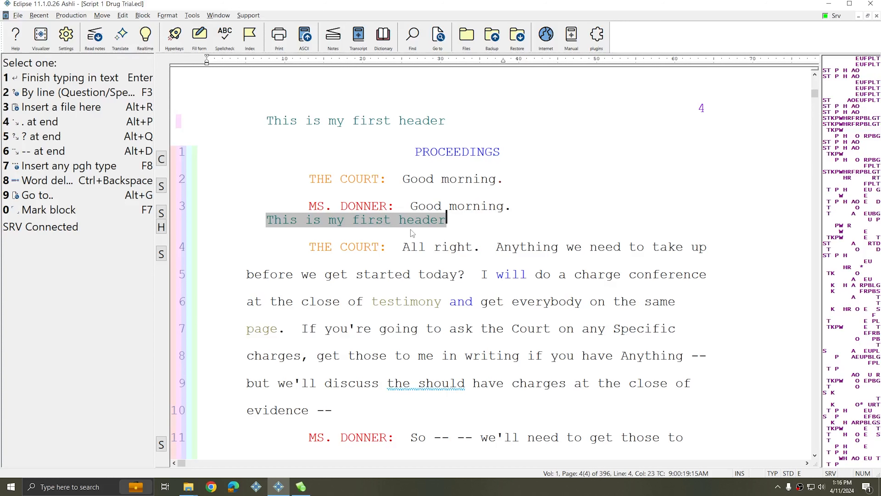
pyautogui.press('Return')
pyautogui.press('Return')
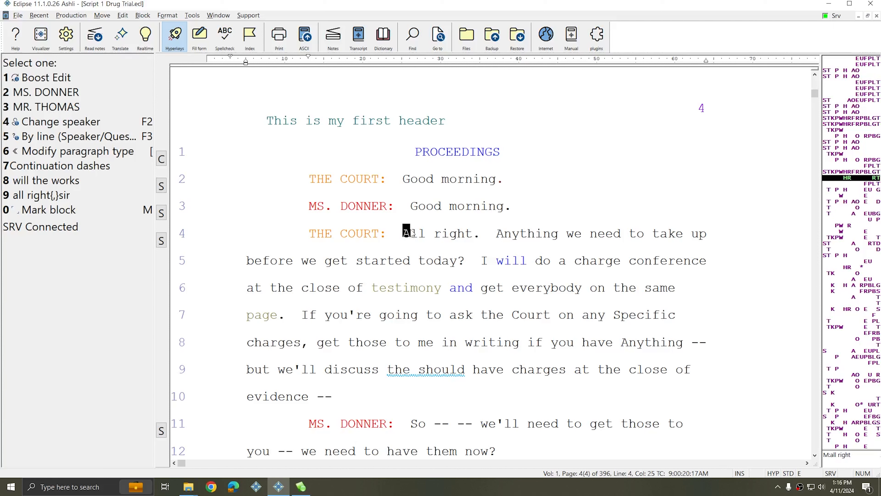
# Step: Open the current document's paragraph format settings for the Header paragraph type, with the dialog clear of the header text
pyautogui.click(71, 41)
pyautogui.moveTo(439, 158); pyautogui.dragTo(670, 159)
pyautogui.click(640, 181)
pyautogui.scroll(-7, 631, 256)
pyautogui.click(616, 229)
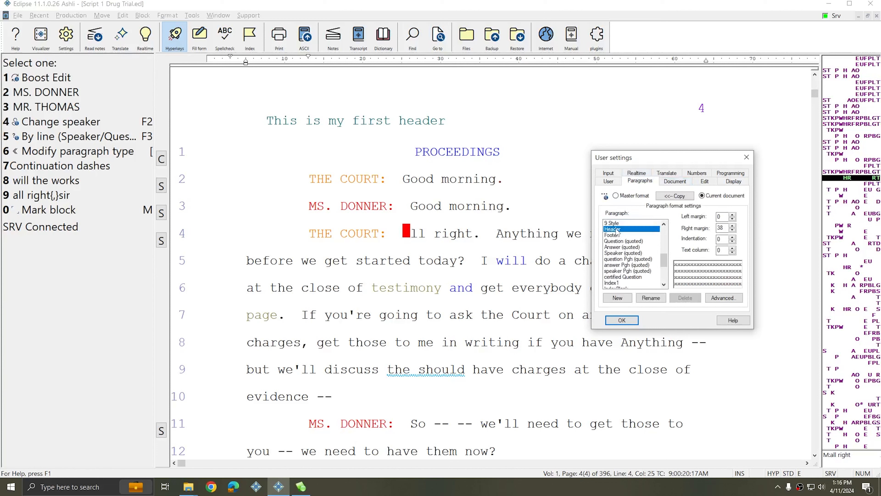
# Step: Raise the Header paragraph's right margin to 48
pyautogui.click(733, 226)
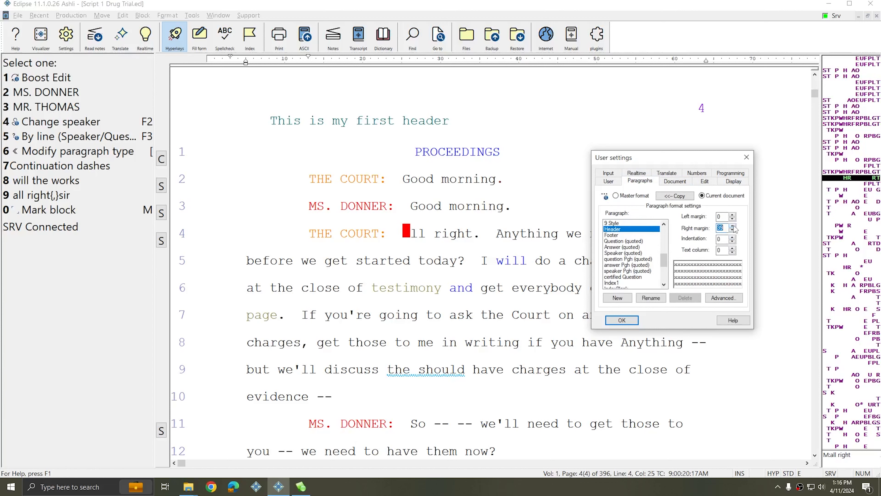
pyautogui.click(732, 226)
pyautogui.click(733, 226)
pyautogui.click(732, 226)
pyautogui.click(732, 226)
pyautogui.click(733, 225)
pyautogui.click(733, 225)
pyautogui.click(733, 225)
pyautogui.click(732, 225)
pyautogui.click(733, 225)
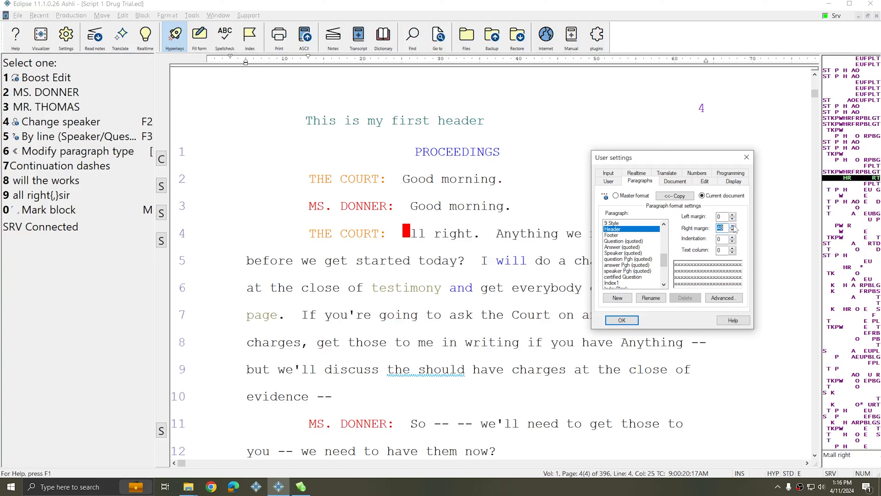
# Step: Check the Answer paragraph's right margin, set the Header paragraph's right margin to 64, and apply the settings
pyautogui.scroll(5, 626, 243)
pyautogui.click(620, 235)
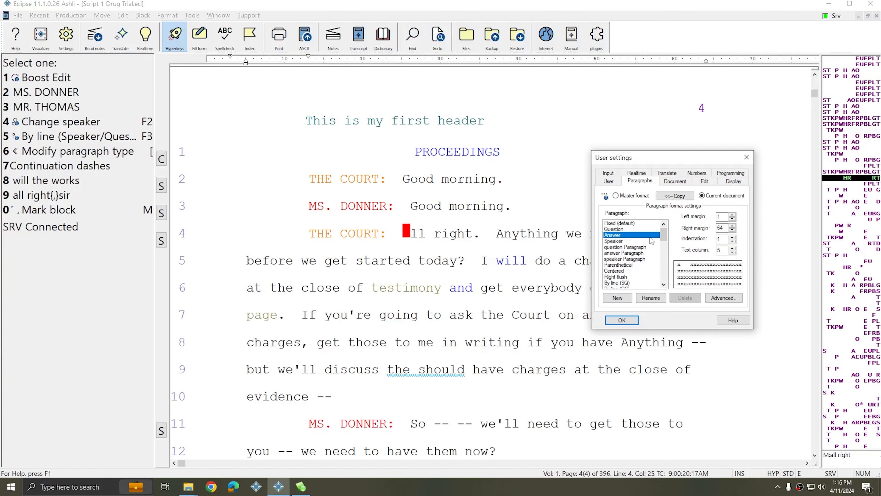
pyautogui.scroll(-6, 631, 244)
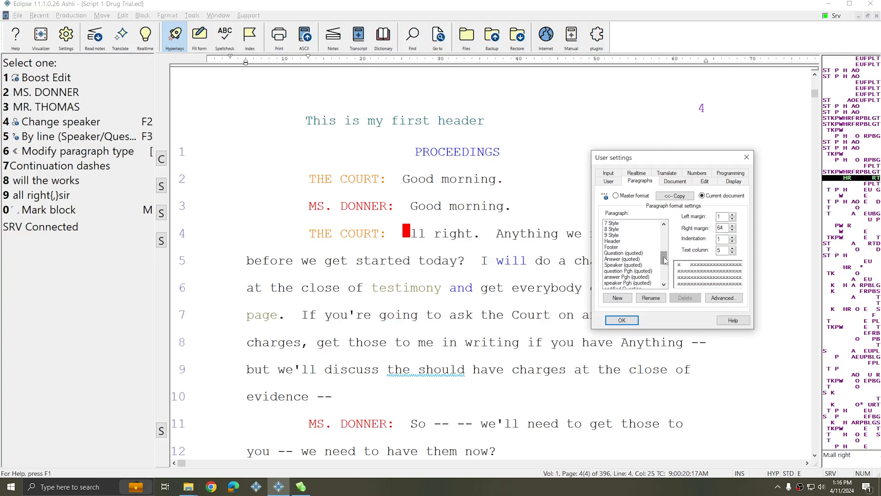
pyautogui.click(617, 241)
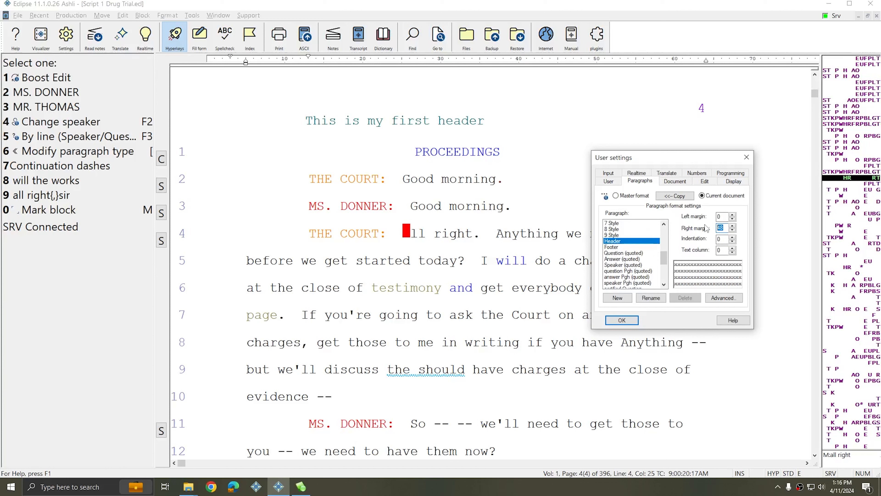
pyautogui.write('64')
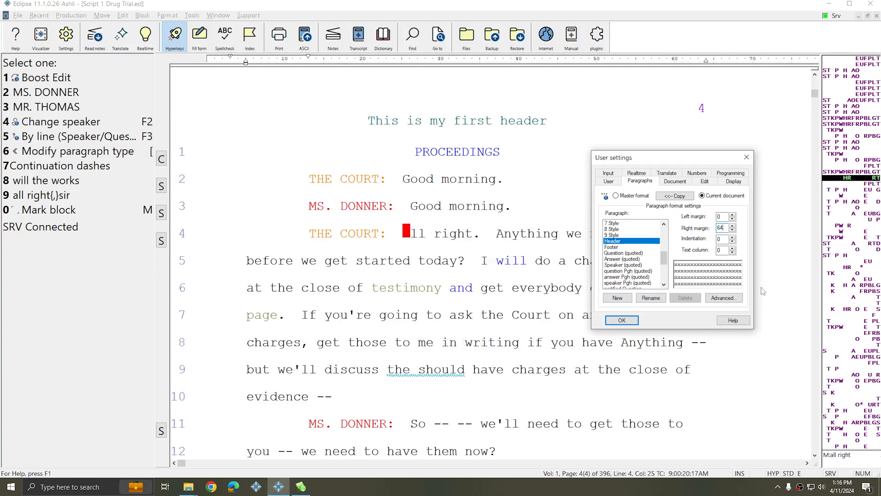
pyautogui.click(622, 320)
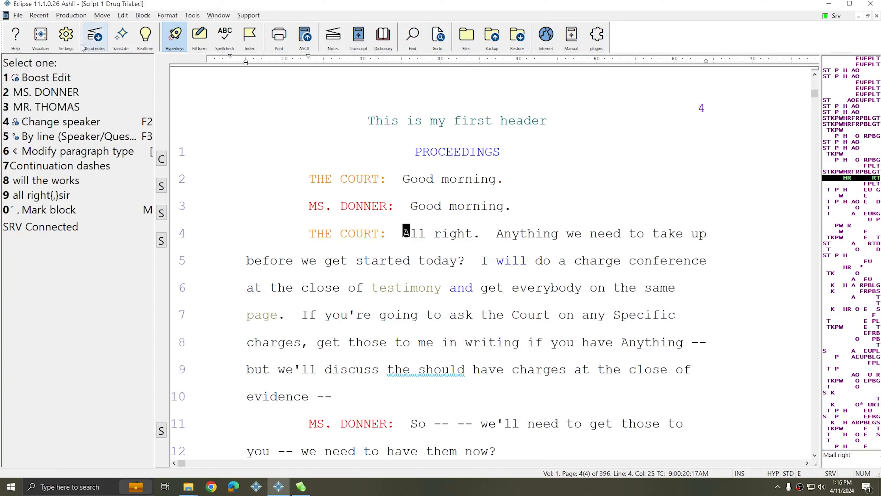
# Step: Reopen the paragraph format settings for the current document's Header paragraph type
pyautogui.click(69, 40)
pyautogui.click(640, 181)
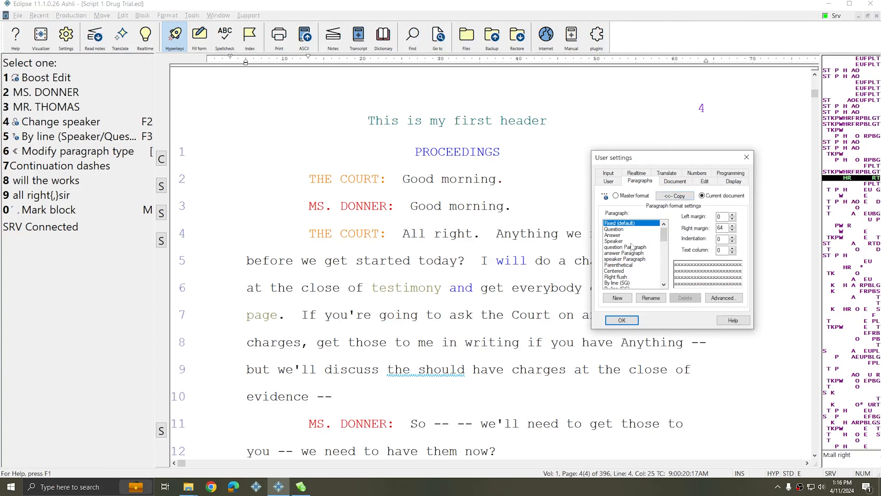
pyautogui.scroll(-5, 631, 246)
pyautogui.scroll(-2, 614, 257)
pyautogui.click(613, 247)
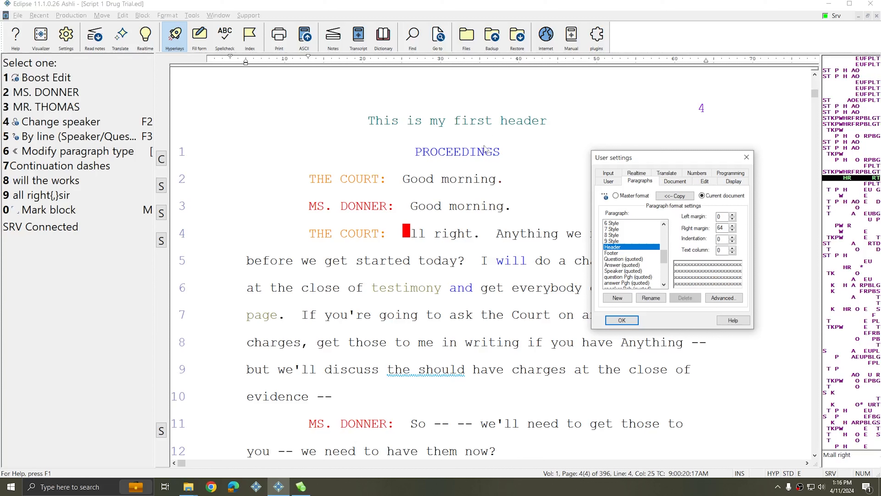
# Step: Try small adjustments to the Header paragraph's right margin, ending at 64
pyautogui.click(733, 231)
pyautogui.click(732, 230)
pyautogui.click(733, 230)
pyautogui.click(733, 231)
pyautogui.click(732, 231)
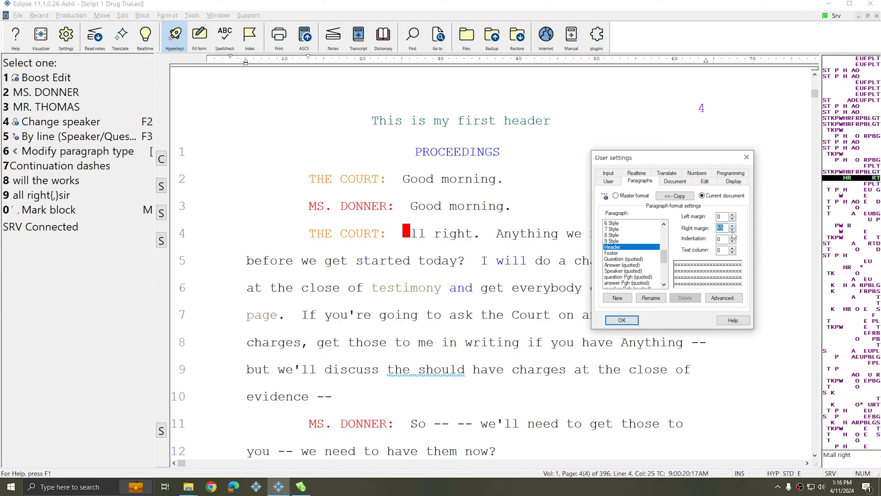
pyautogui.click(732, 231)
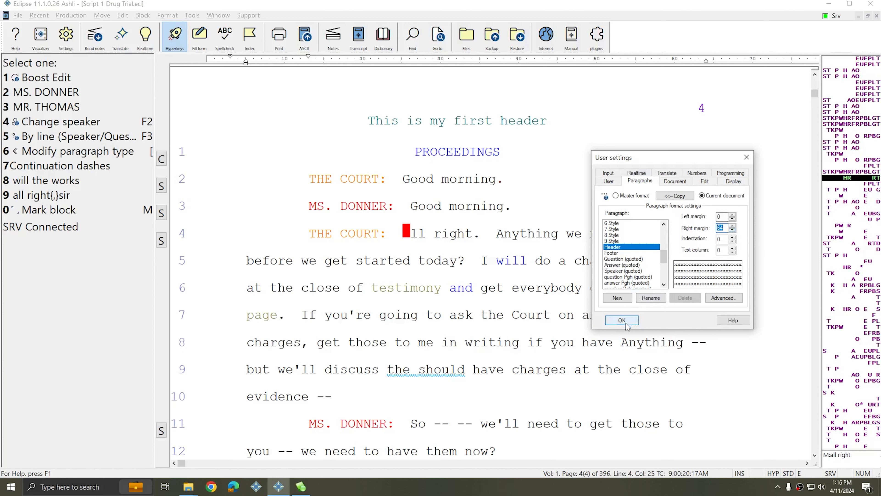
# Step: Review the Header's alignment in its advanced paragraph data, keeping Center, and copy the current document's paragraph settings to the master format
pyautogui.click(723, 297)
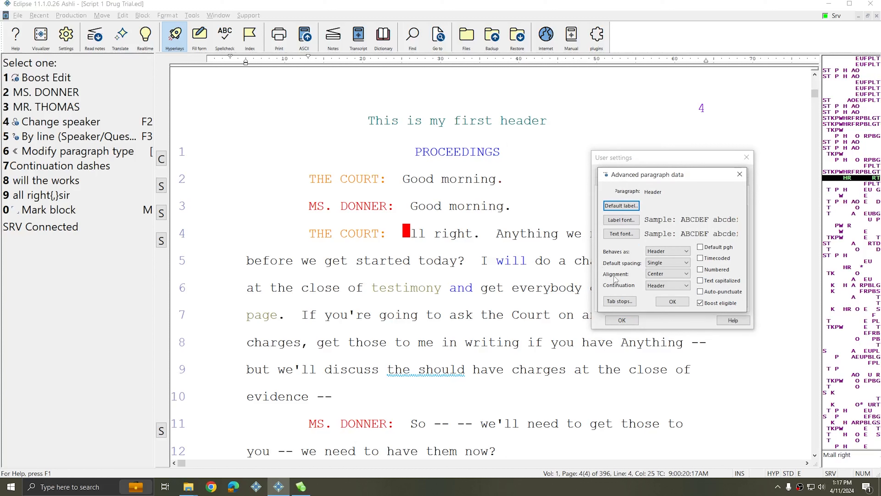
pyautogui.click(682, 274)
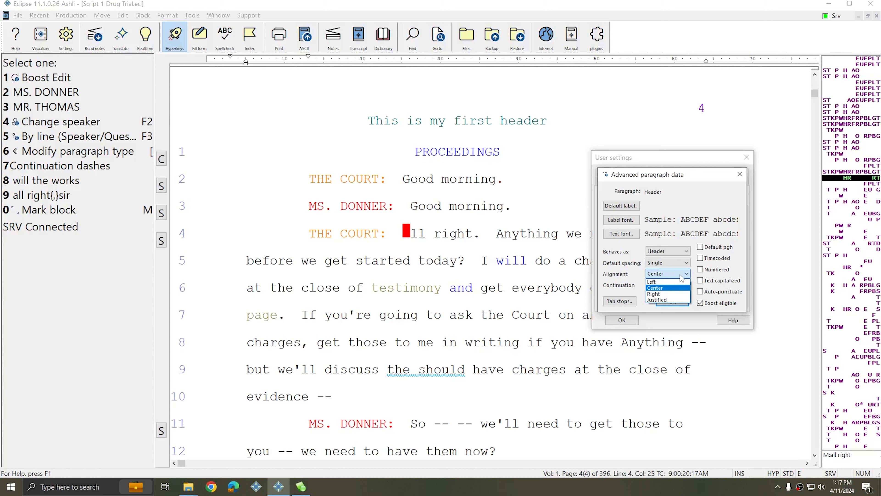
pyautogui.click(679, 275)
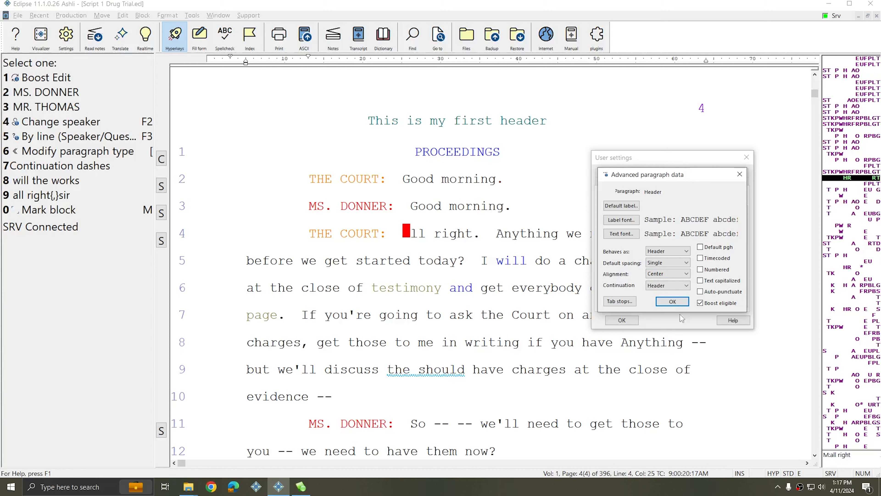
pyautogui.click(671, 300)
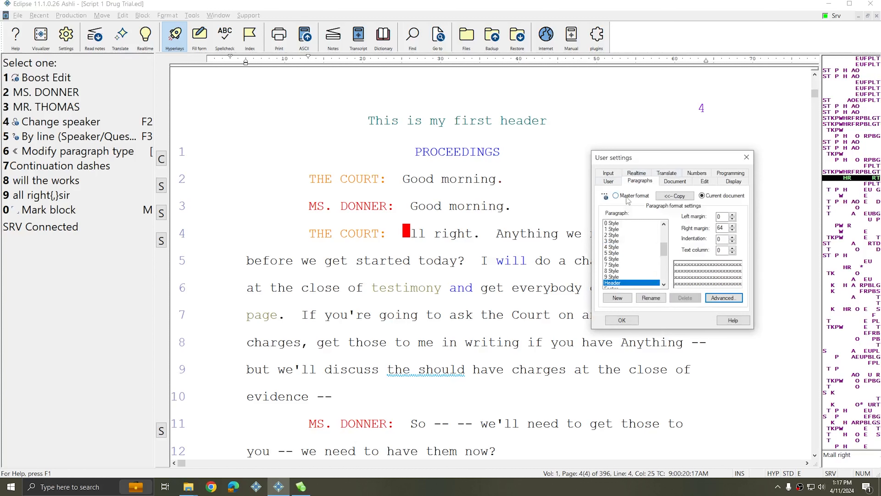
pyautogui.click(680, 197)
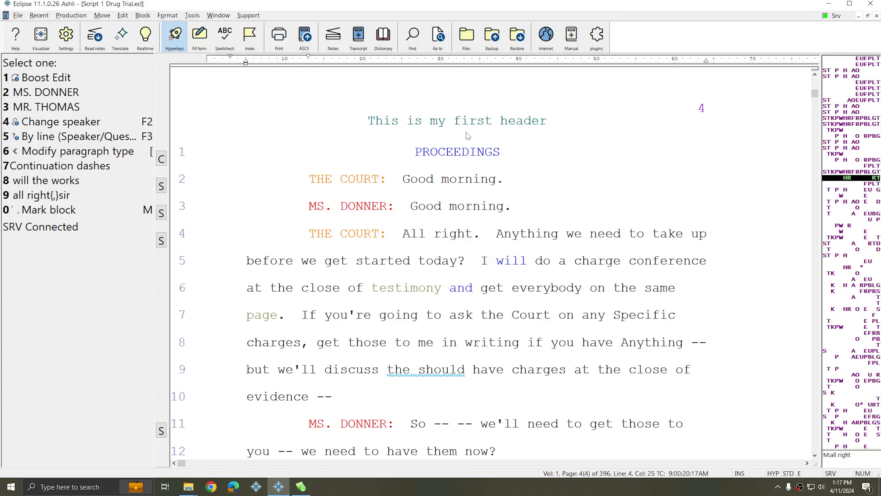
# Step: Check the header on pages 5 and 6 of the transcript
pyautogui.scroll(-4, 486, 208)
pyautogui.scroll(-6, 496, 238)
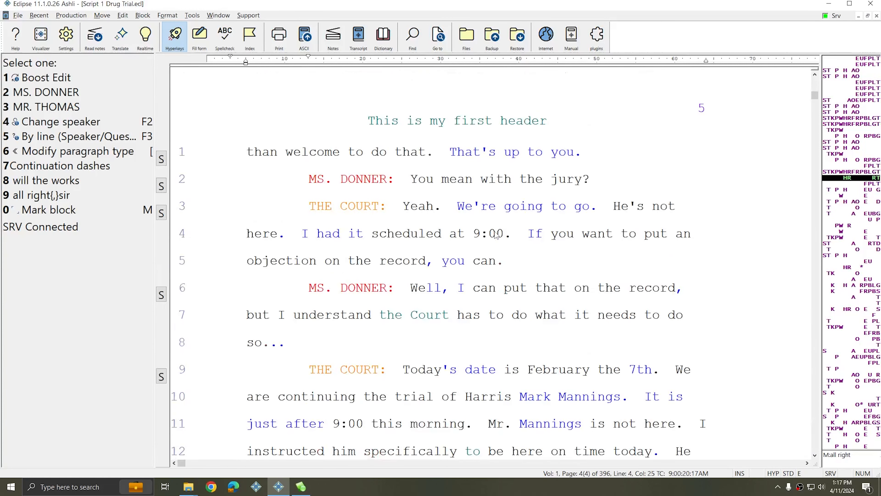
pyautogui.scroll(-7, 496, 235)
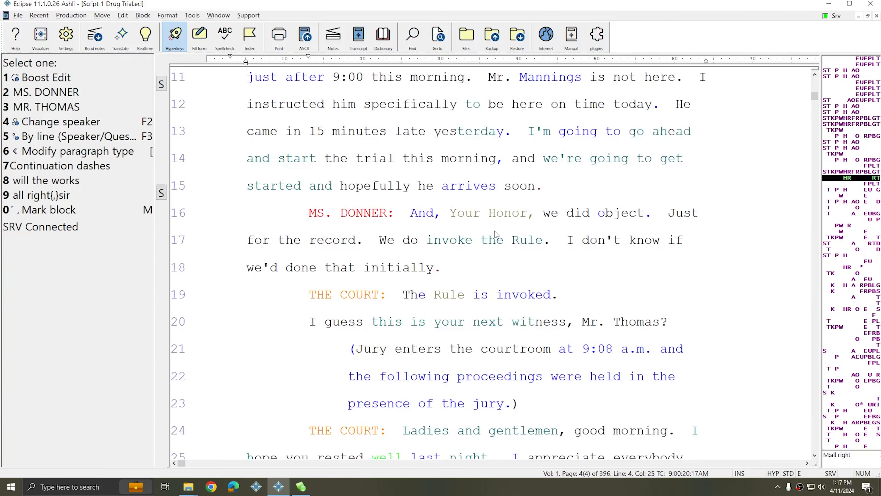
pyautogui.scroll(-3, 496, 235)
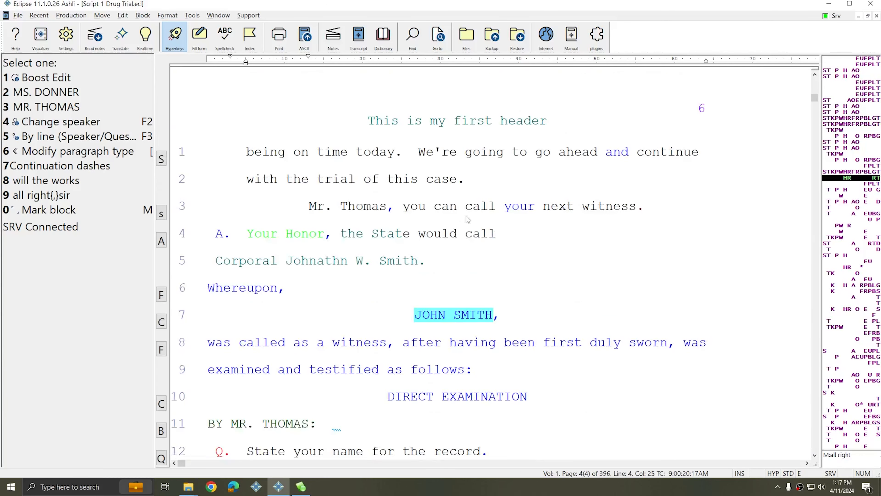
pyautogui.scroll(3, 292, 205)
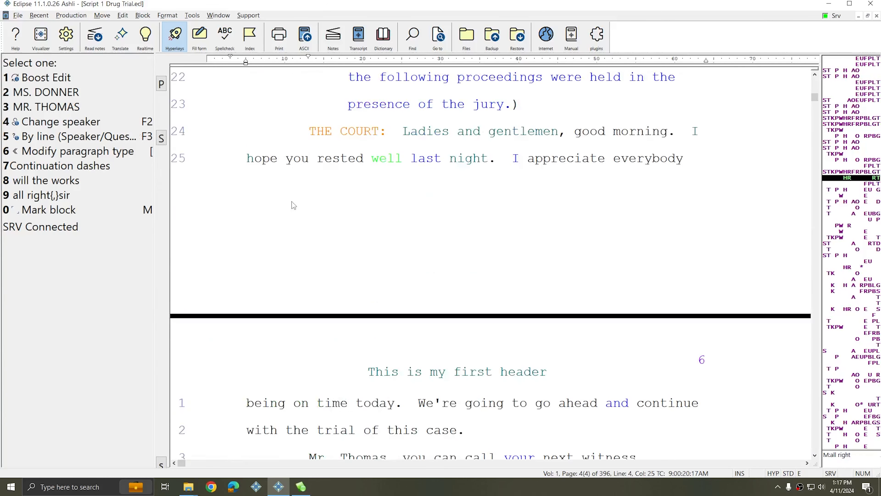
# Step: Try the Compact and None page boundaries in the user display settings, and return the setting to Full
pyautogui.click(66, 35)
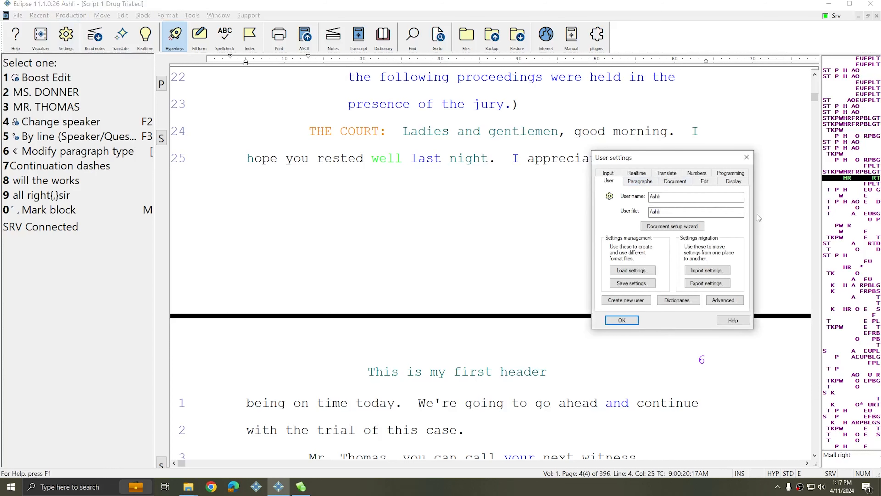
pyautogui.click(734, 183)
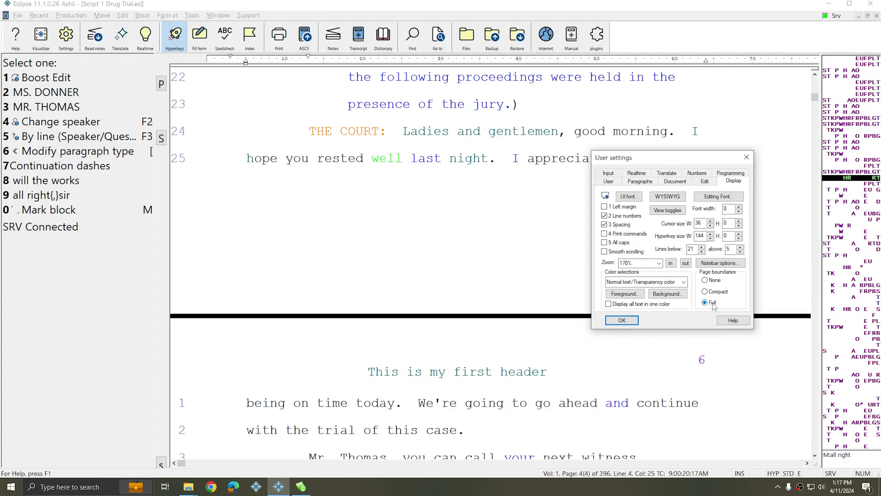
pyautogui.click(718, 292)
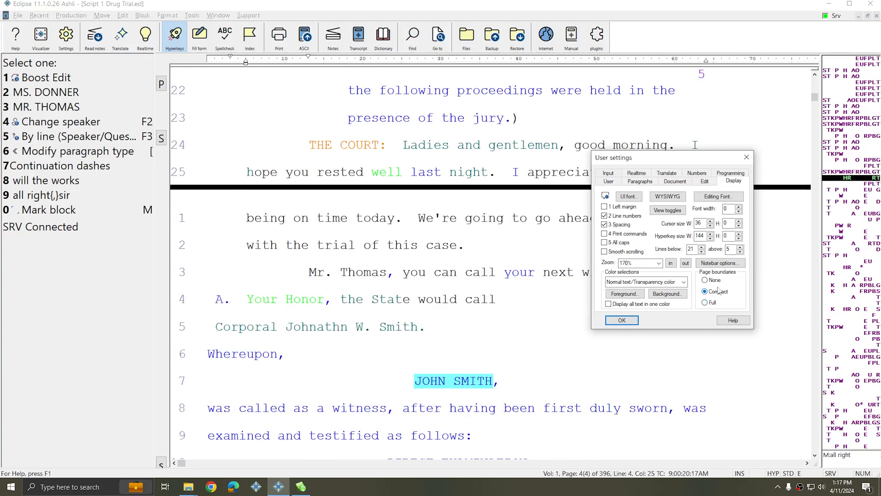
pyautogui.click(715, 281)
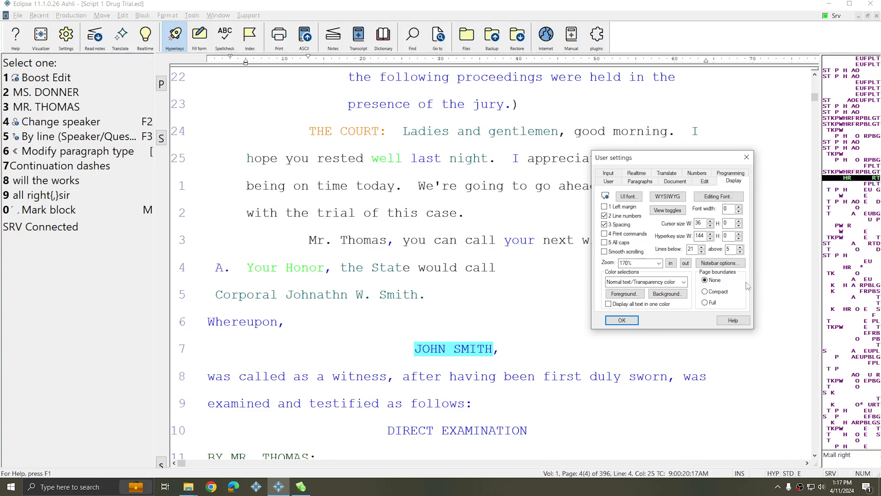
pyautogui.click(712, 303)
pyautogui.click(622, 320)
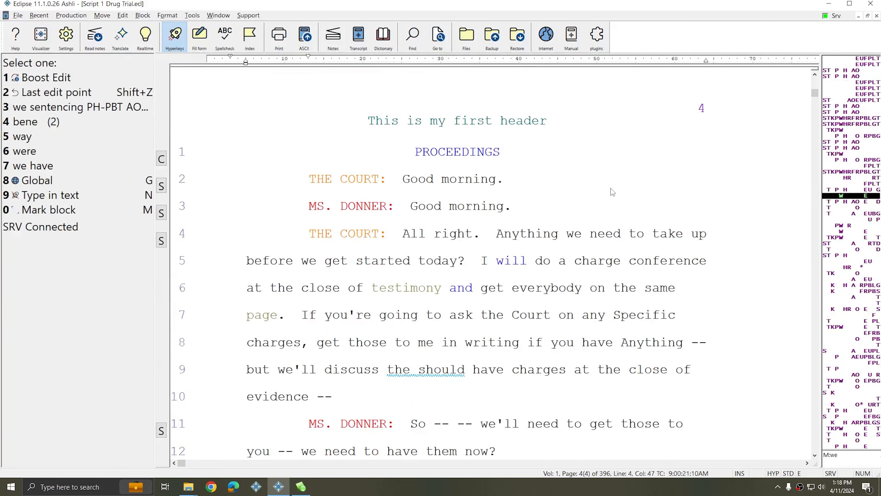
# Step: Insert a Header print command at line 2 of page 7 with the text "This is my second header"
pyautogui.scroll(-7, 432, 149)
pyautogui.scroll(-10, 507, 187)
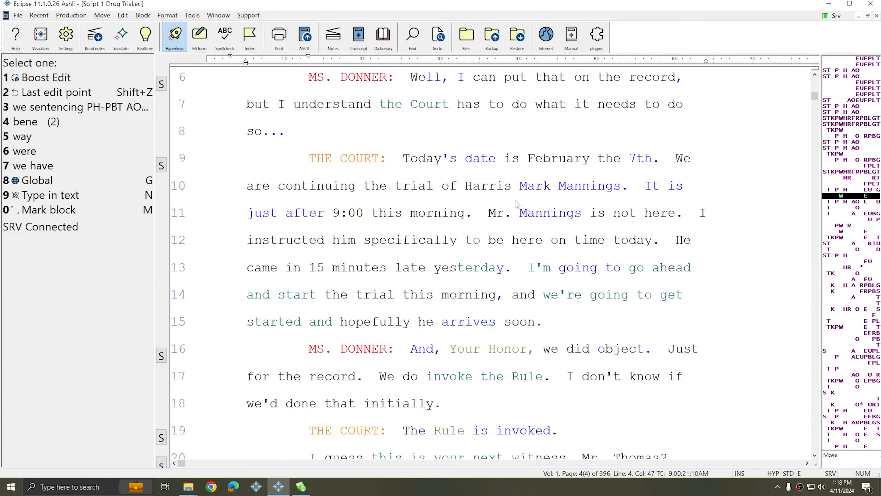
pyautogui.scroll(-10, 522, 214)
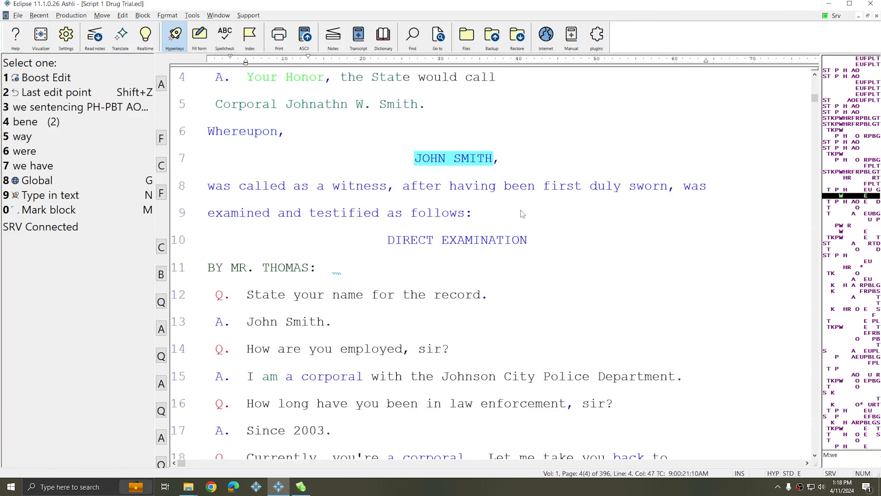
pyautogui.scroll(-4, 520, 219)
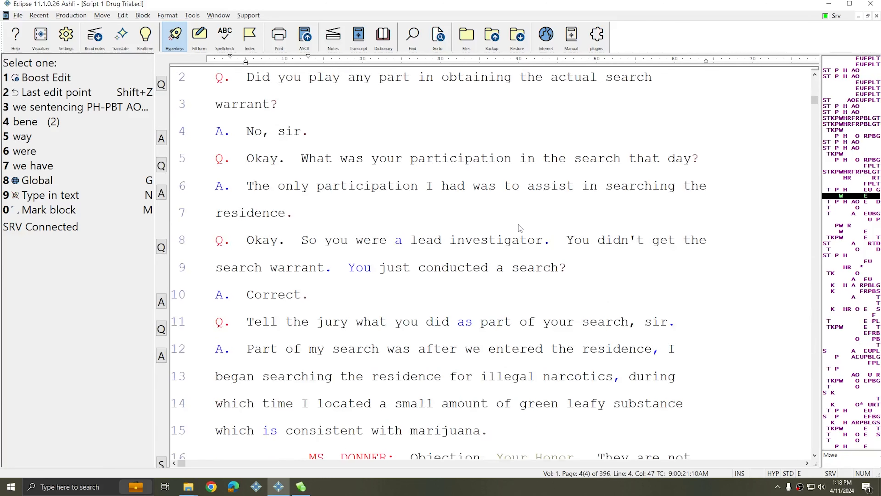
pyautogui.scroll(4, 519, 224)
pyautogui.click(460, 375)
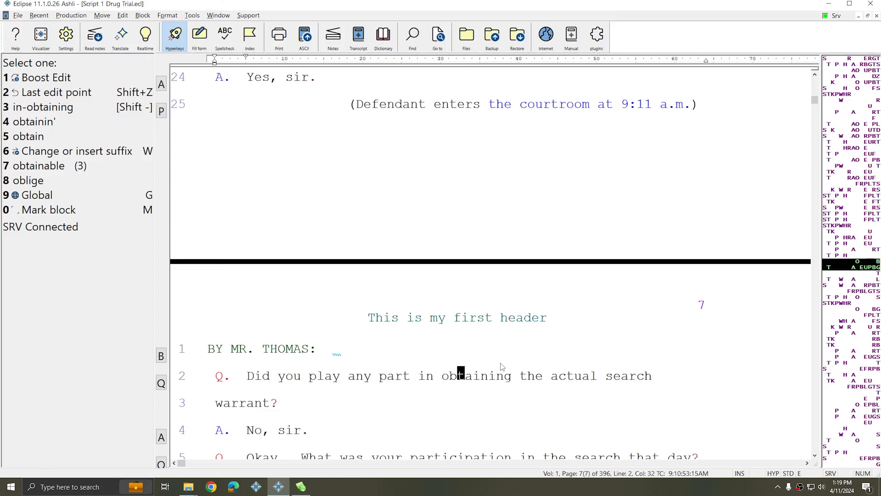
pyautogui.hotkey('alt', 'n')
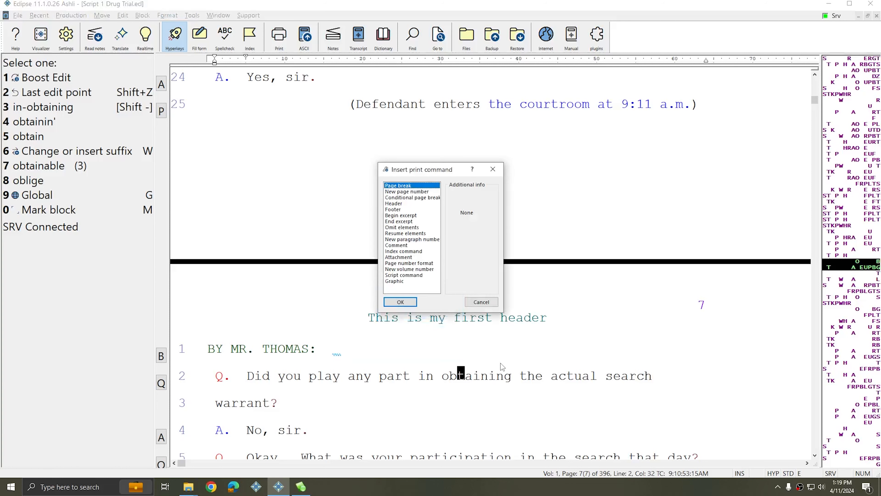
pyautogui.press('h')
pyautogui.press('Return')
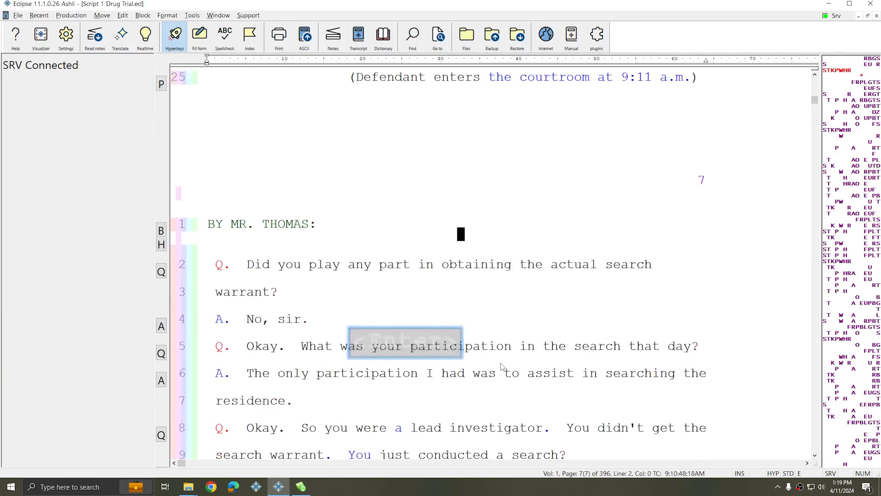
pyautogui.write('nThis is my second')
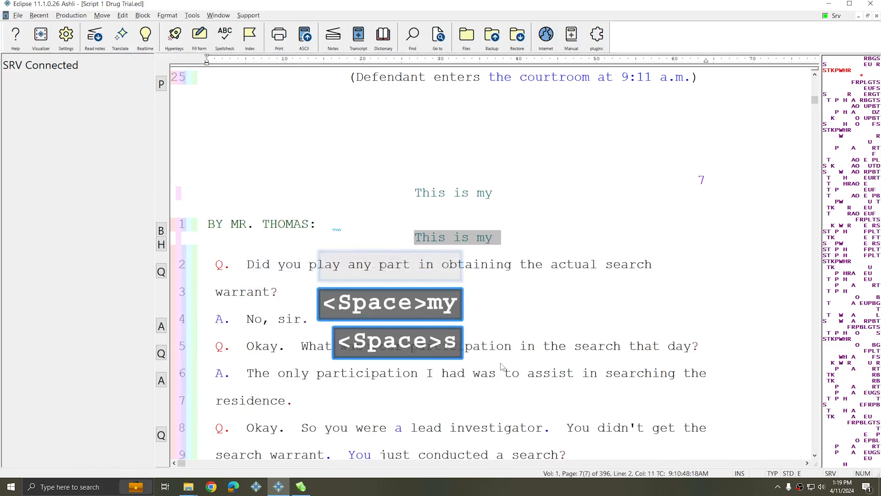
pyautogui.write(' header')
pyautogui.press('Return')
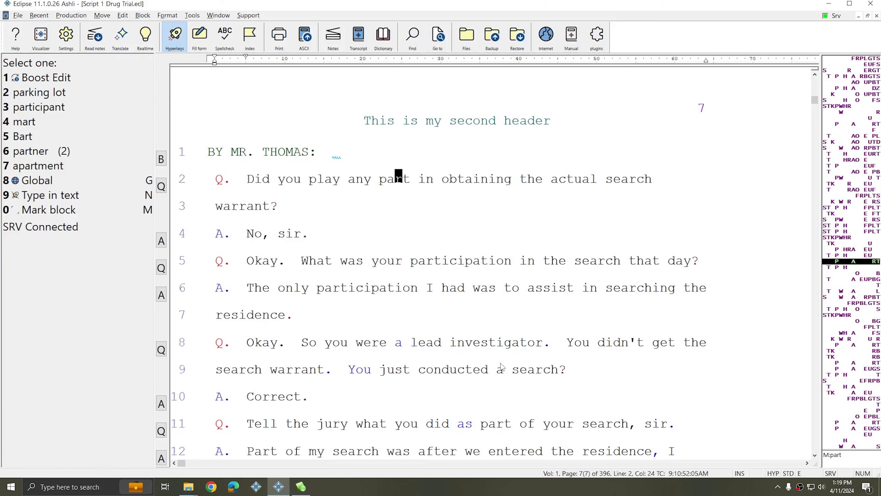
# Step: Check the title page, witness index and exhibit index on pages 1 to 3 for headers, up to the start of page 4
pyautogui.hotkey('ctrl', 'pageup')
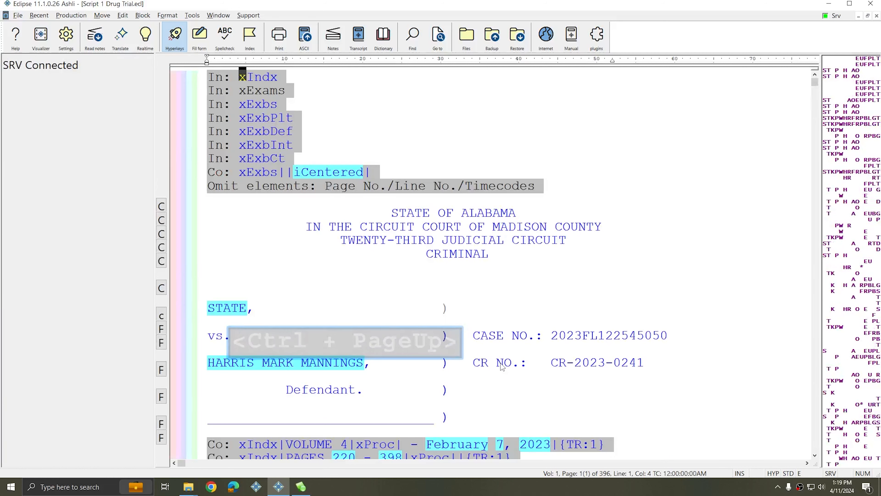
pyautogui.press('pagedown')
pyautogui.scroll(1, 502, 365)
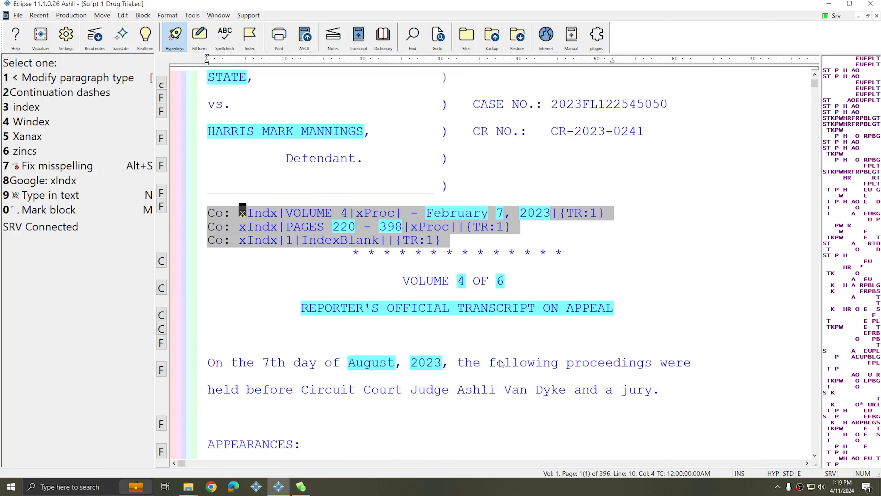
pyautogui.click(504, 147)
pyautogui.scroll(5, 532, 230)
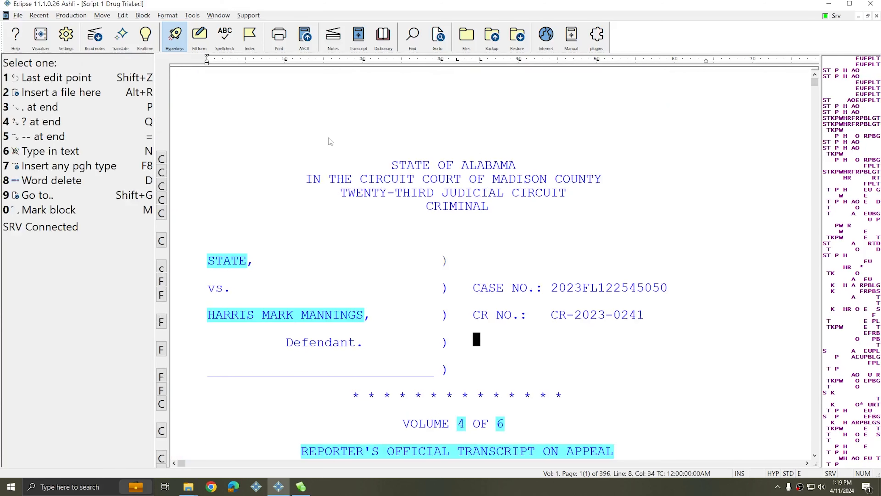
pyautogui.scroll(-3, 573, 167)
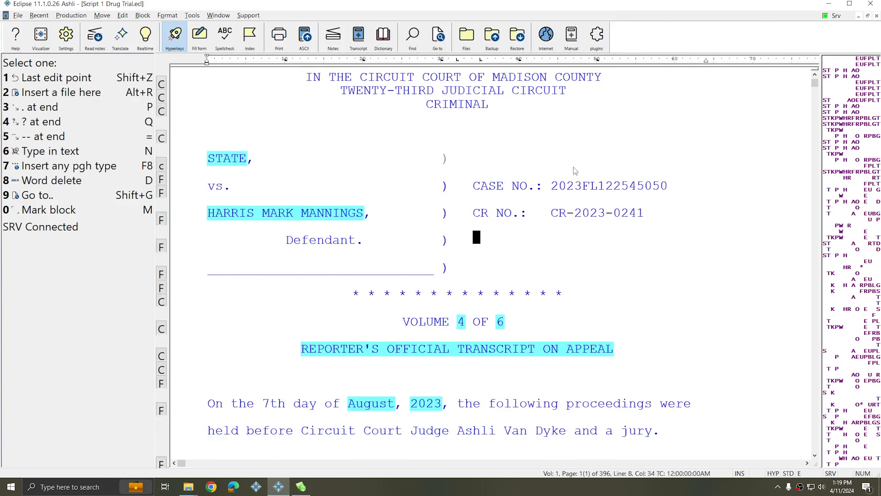
pyautogui.scroll(-6, 574, 174)
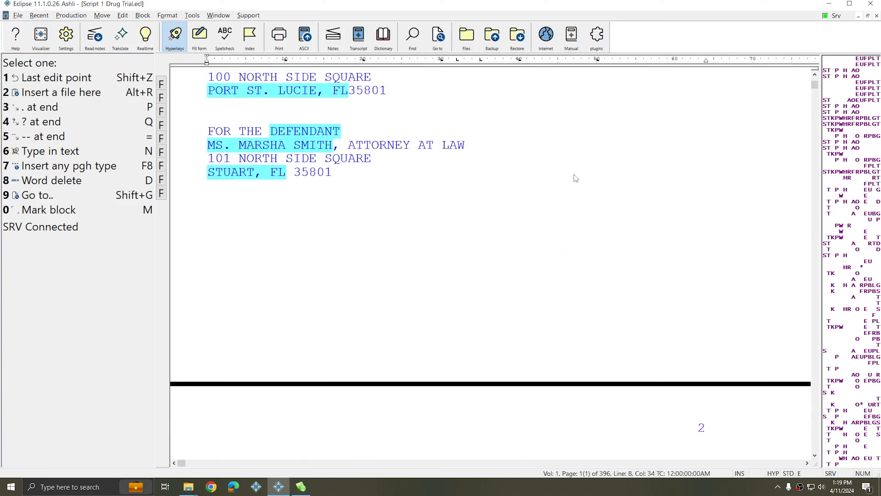
pyautogui.scroll(-8, 577, 176)
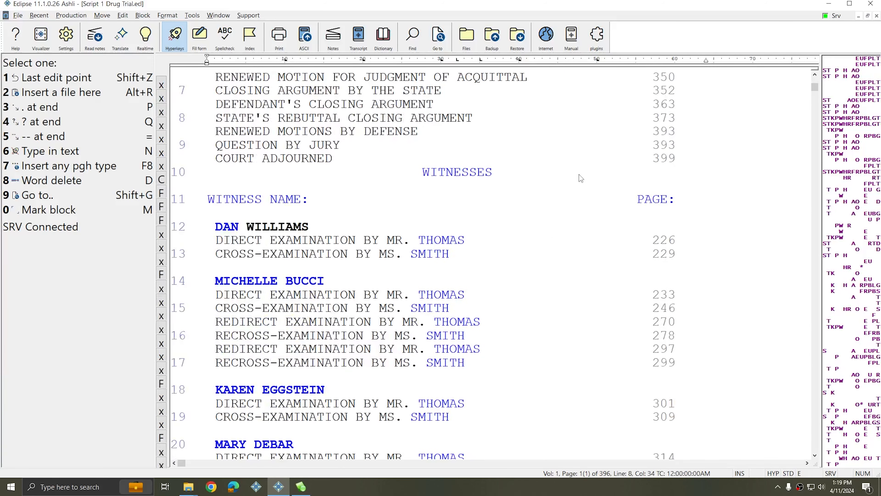
pyautogui.scroll(-8, 584, 178)
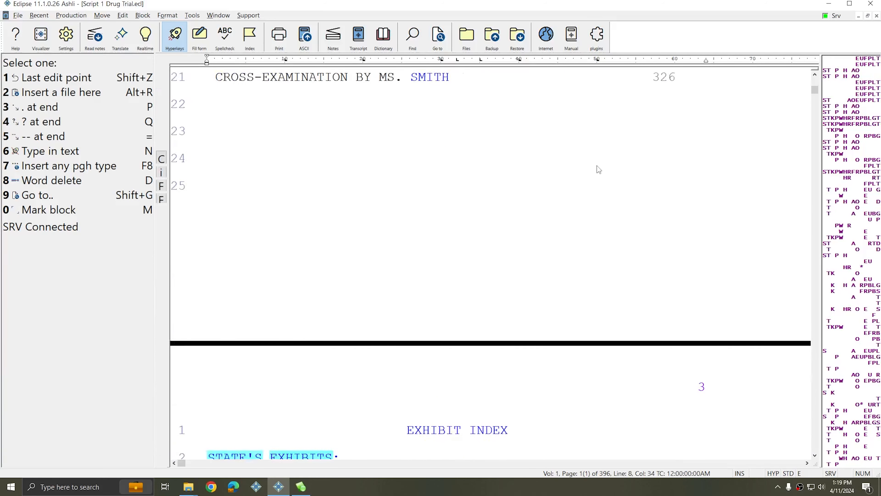
pyautogui.scroll(-5, 597, 164)
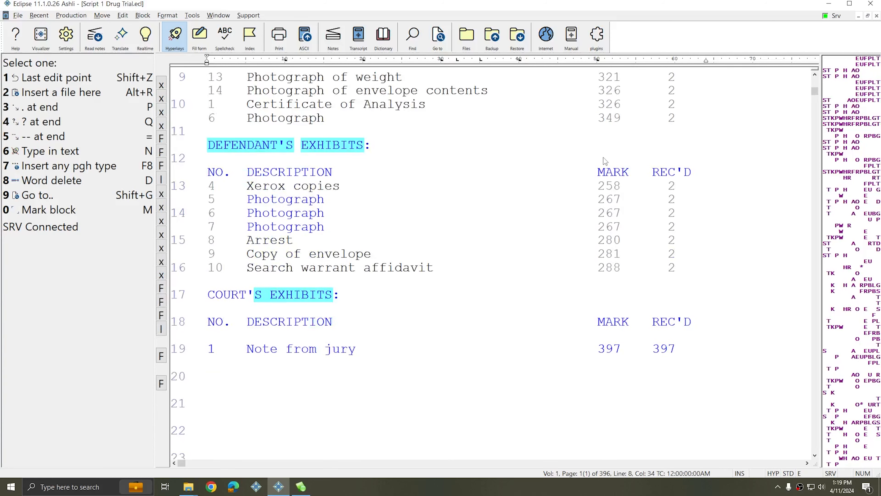
pyautogui.scroll(-4, 605, 160)
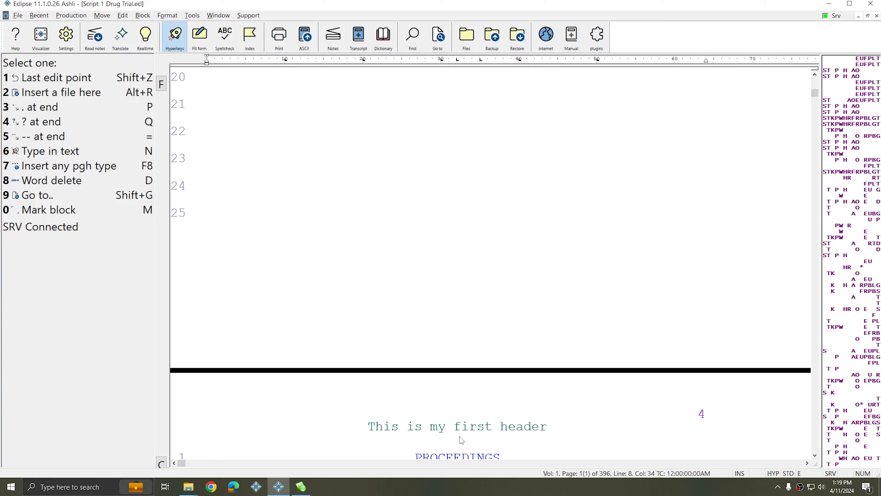
# Step: Compare the header text on the transcript pages from page 4 through page 7
pyautogui.click(449, 452)
pyautogui.scroll(-10, 440, 347)
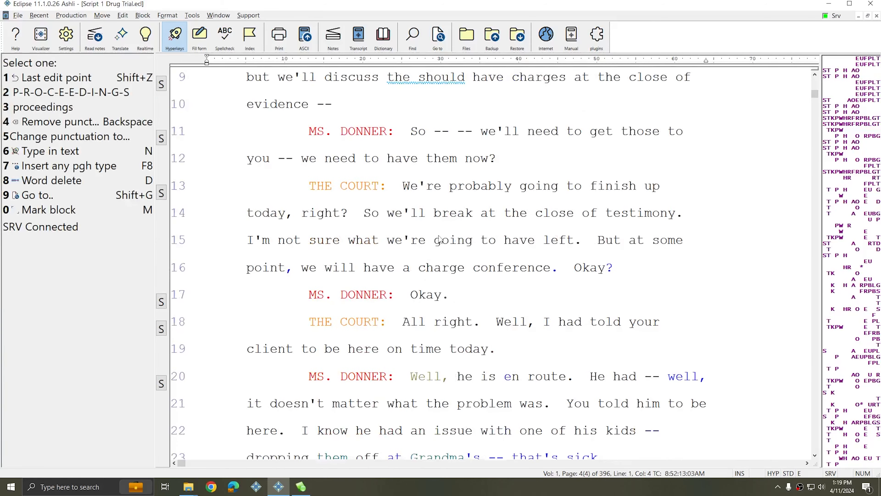
pyautogui.scroll(-8, 441, 238)
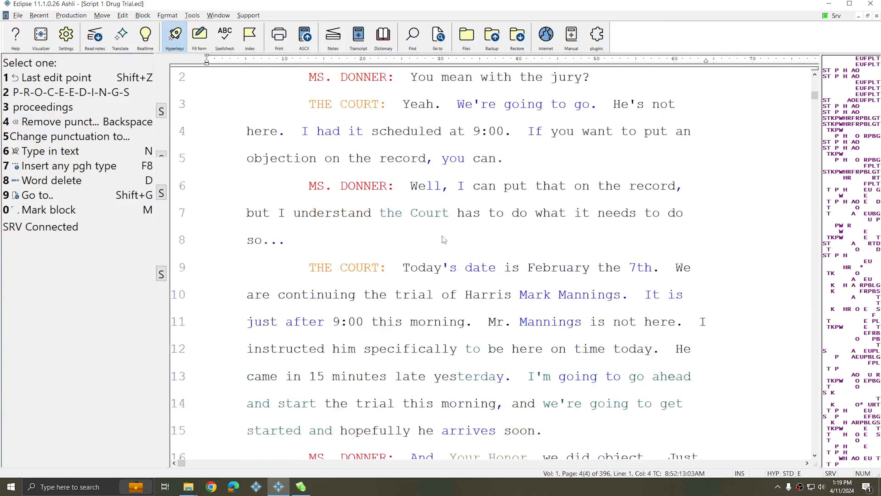
pyautogui.scroll(-10, 444, 240)
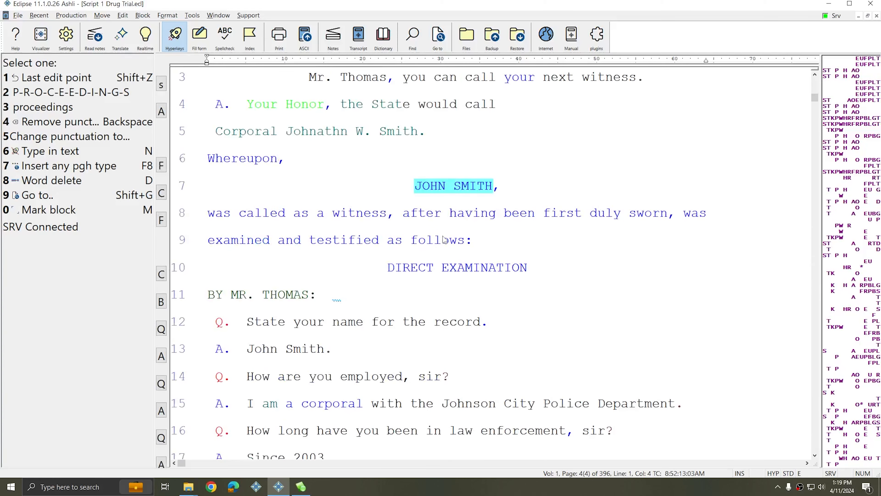
pyautogui.scroll(-7, 444, 239)
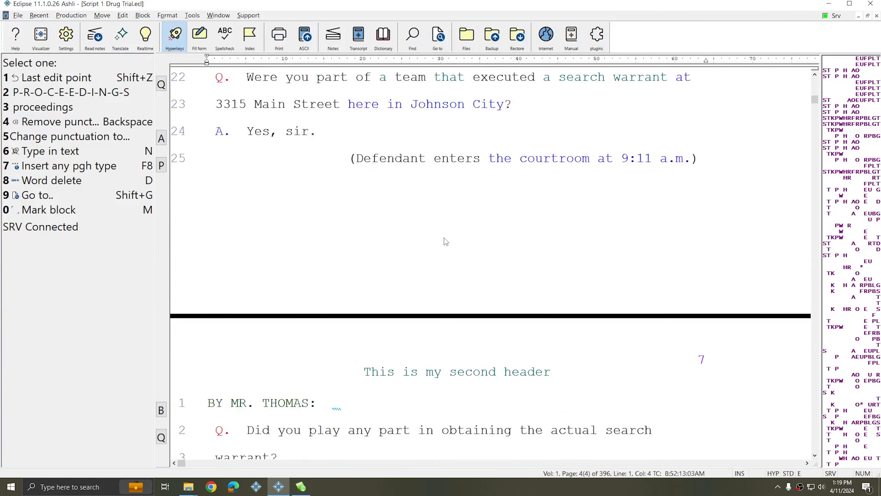
pyautogui.scroll(-2, 444, 237)
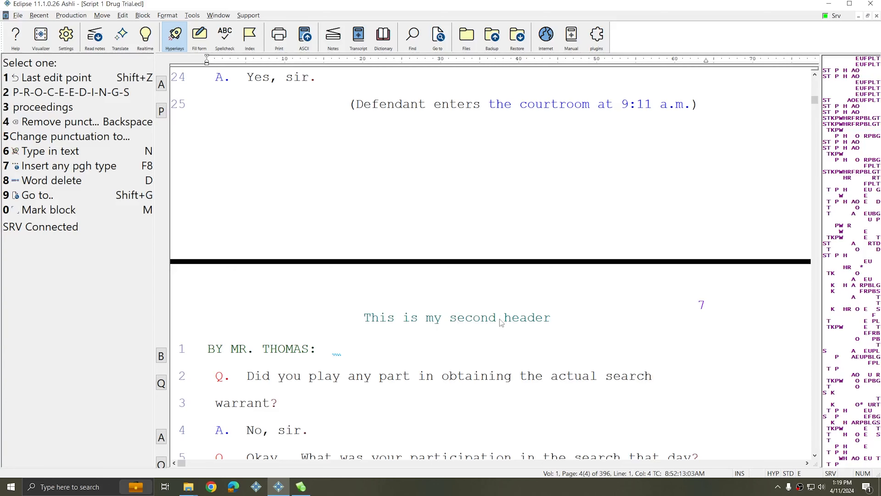
# Step: Insert a Header print command on page 10 with the text "This is my third header"
pyautogui.scroll(-8, 501, 322)
pyautogui.scroll(-15, 504, 308)
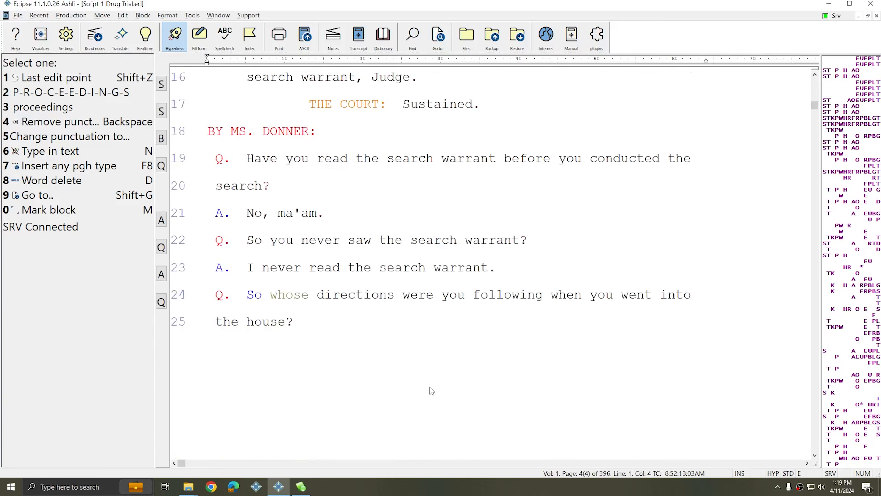
pyautogui.scroll(-5, 429, 386)
pyautogui.click(431, 376)
pyautogui.hotkey('alt', 'h')
pyautogui.press('n')
pyautogui.scroll(7, 465, 291)
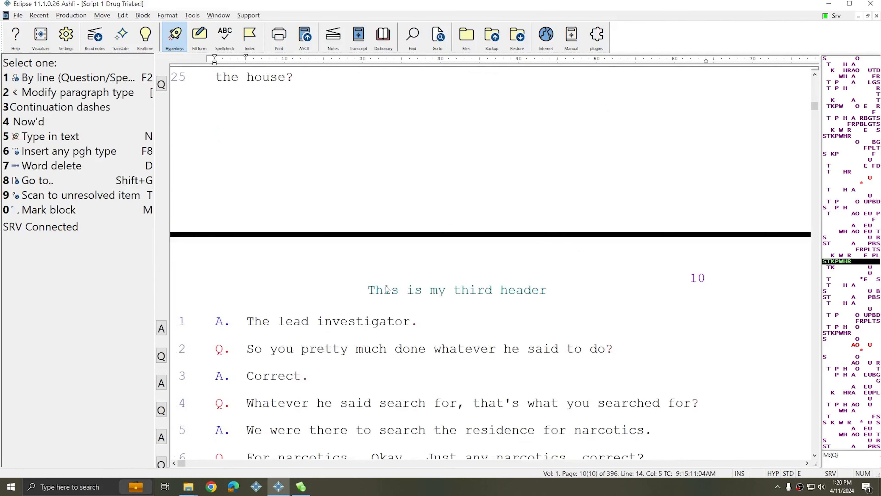
# Step: Insert an empty Header print command on page 12, between the first answer and the question about the search inventory
pyautogui.scroll(-11, 520, 317)
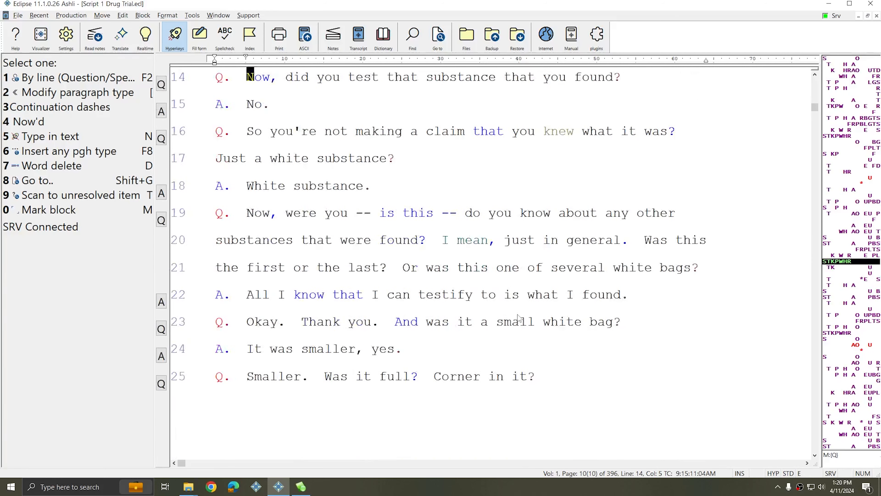
pyautogui.scroll(-3, 521, 316)
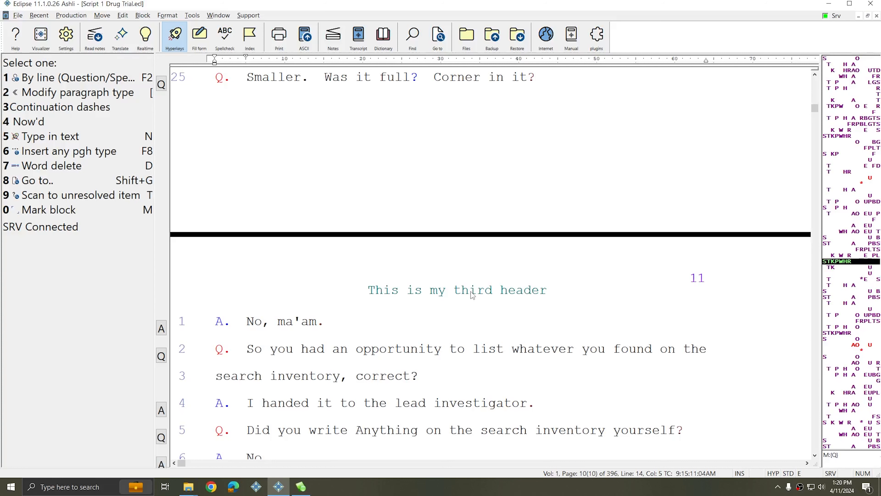
pyautogui.scroll(-20, 473, 294)
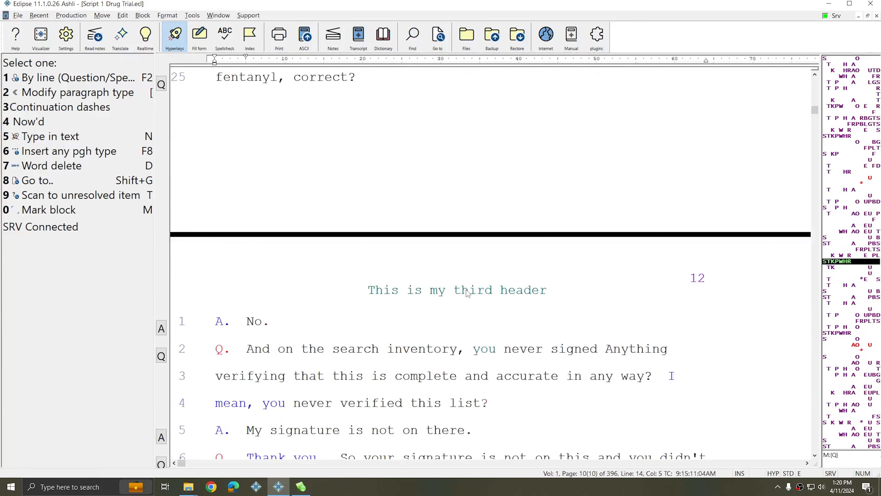
pyautogui.click(432, 349)
pyautogui.hotkey('alt', 'n')
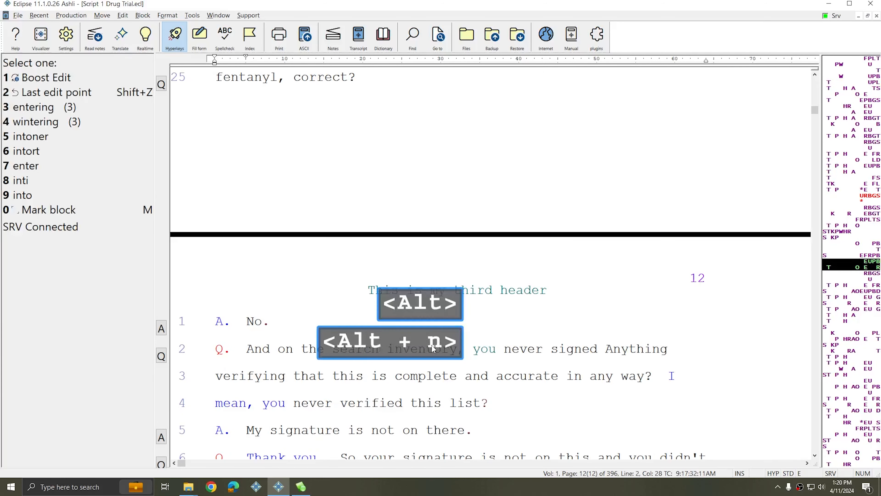
pyautogui.press('h')
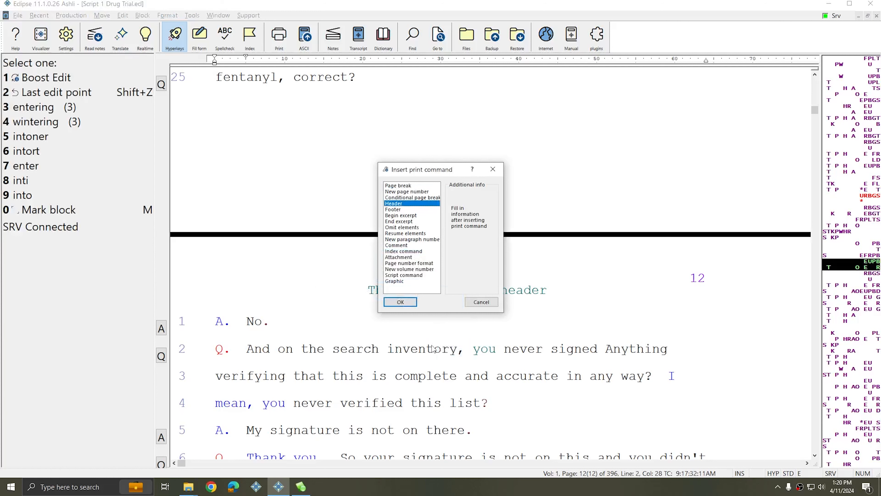
pyautogui.press('Return')
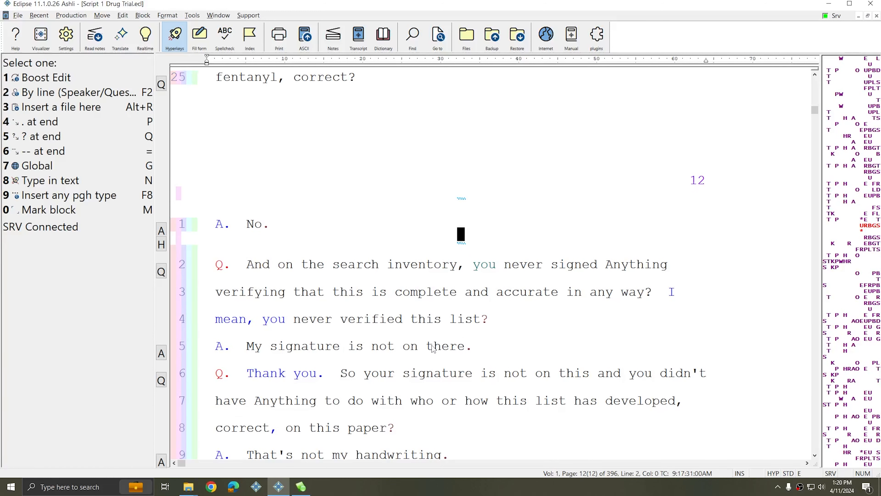
# Step: Compare the header area at the top of pages 11 and 12 and on the following pages through page 15
pyautogui.press('Delete')
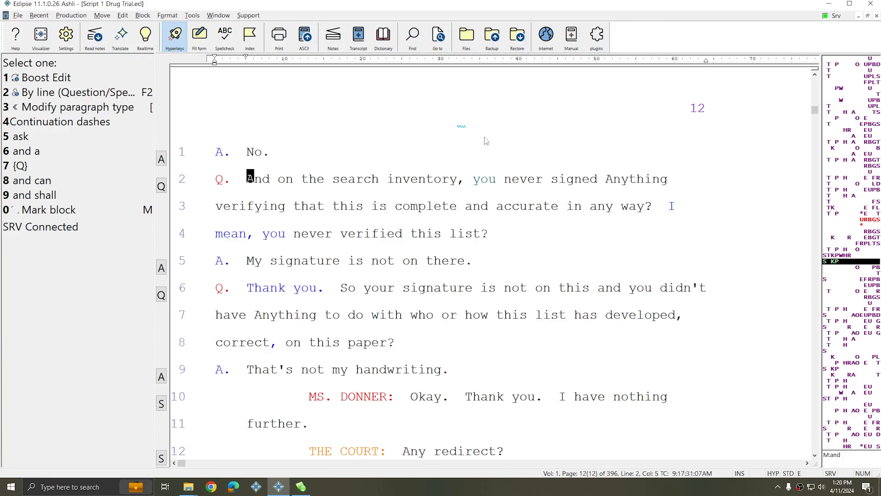
pyautogui.scroll(2, 474, 143)
pyautogui.scroll(6, 493, 263)
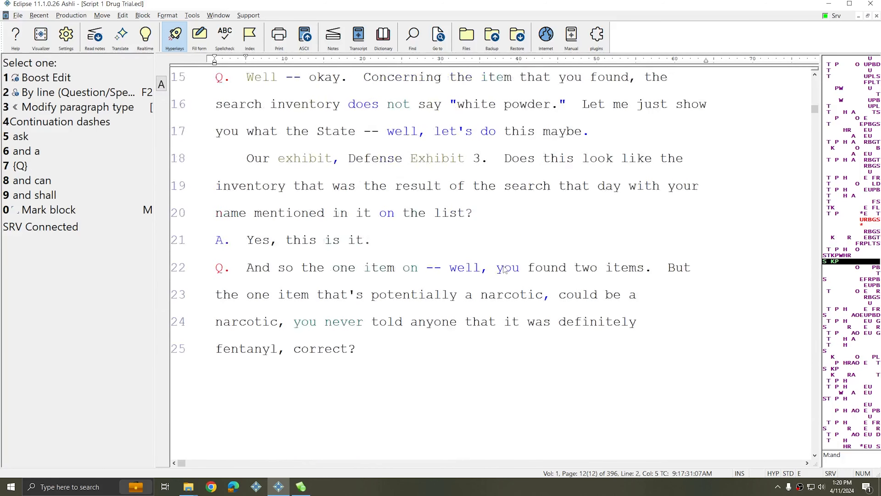
pyautogui.scroll(5, 508, 292)
pyautogui.scroll(-6, 507, 291)
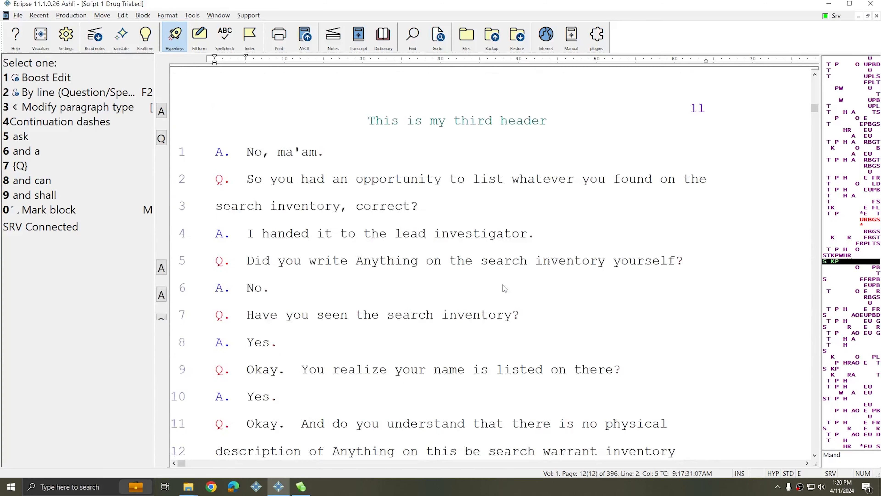
pyautogui.scroll(-4, 506, 288)
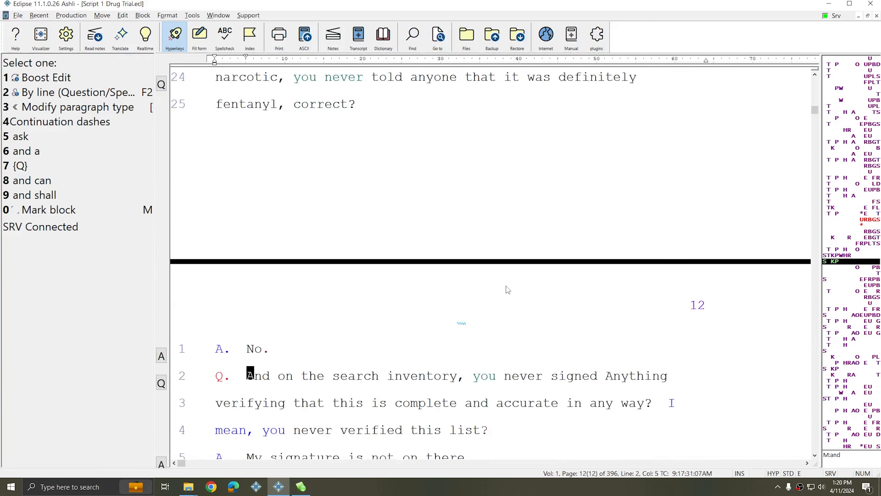
pyautogui.hotkey('ctrl', 'Up')
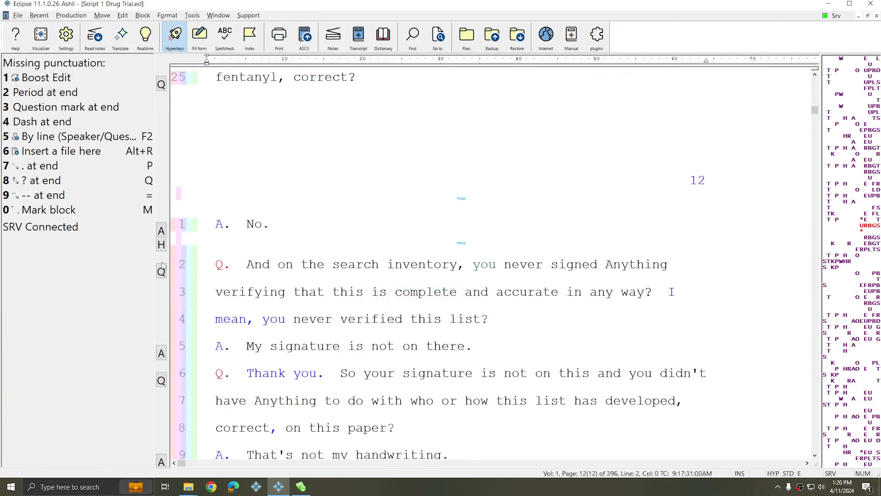
pyautogui.click(312, 292)
pyautogui.scroll(-6, 437, 261)
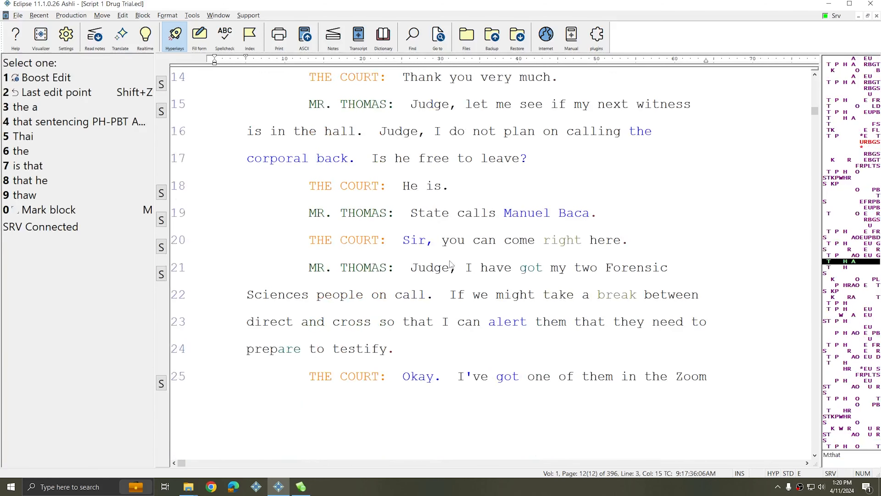
pyautogui.scroll(-10, 454, 262)
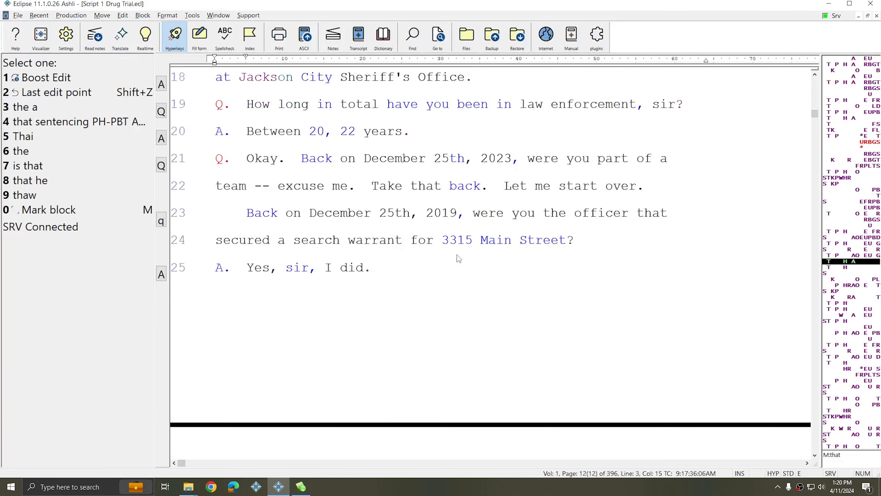
pyautogui.scroll(-12, 456, 260)
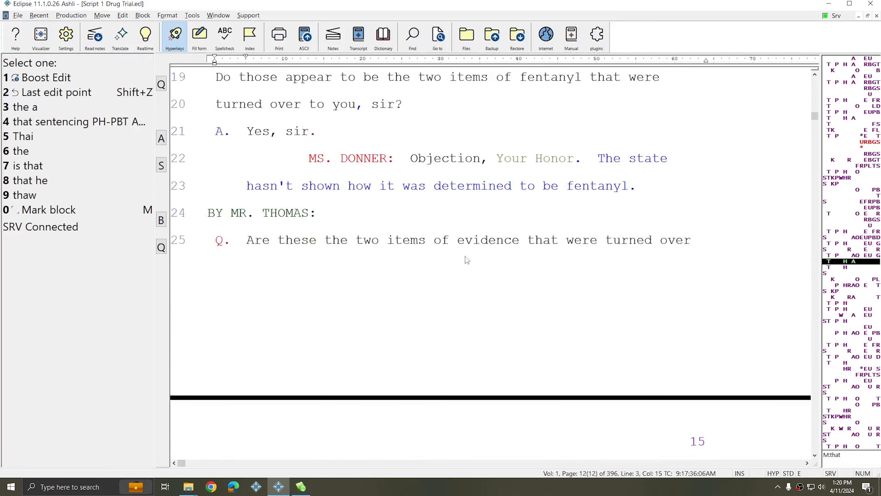
# Step: Insert a Header print command on page 15, between lines 1 and 2, with the text "This is a new header"
pyautogui.scroll(4, 466, 254)
pyautogui.click(399, 350)
pyautogui.hotkey('alt', 'p')
pyautogui.press('h')
pyautogui.press('Return')
pyautogui.write('This is a new header')
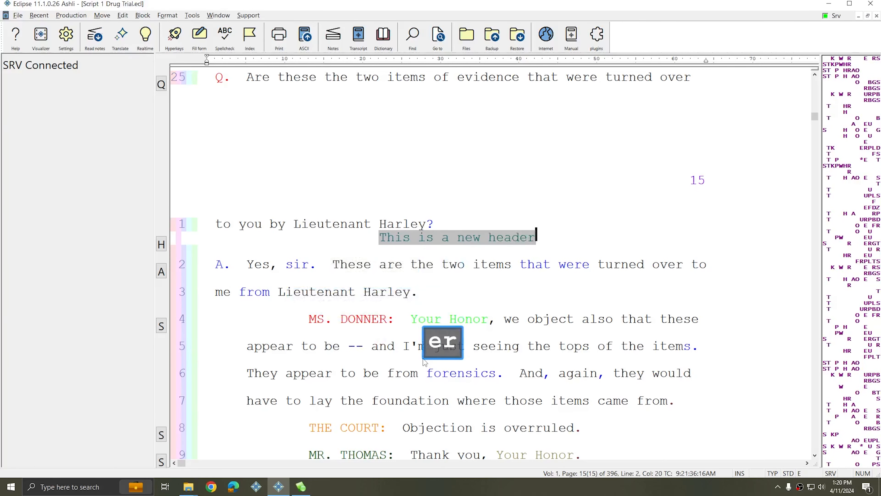
pyautogui.press('Return')
# Step: Check the header on page 15 and at the end of the transcript, on the certificate page 177
pyautogui.scroll(1, 426, 357)
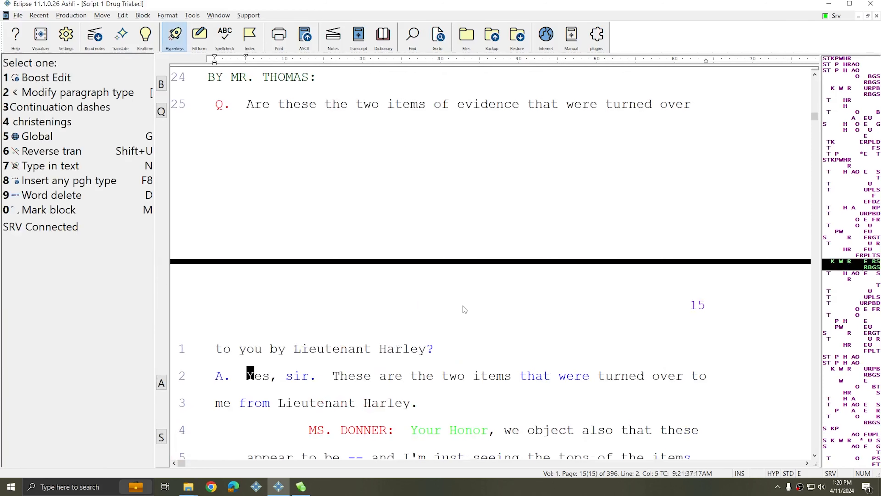
pyautogui.scroll(-6, 463, 304)
pyautogui.scroll(-2, 467, 292)
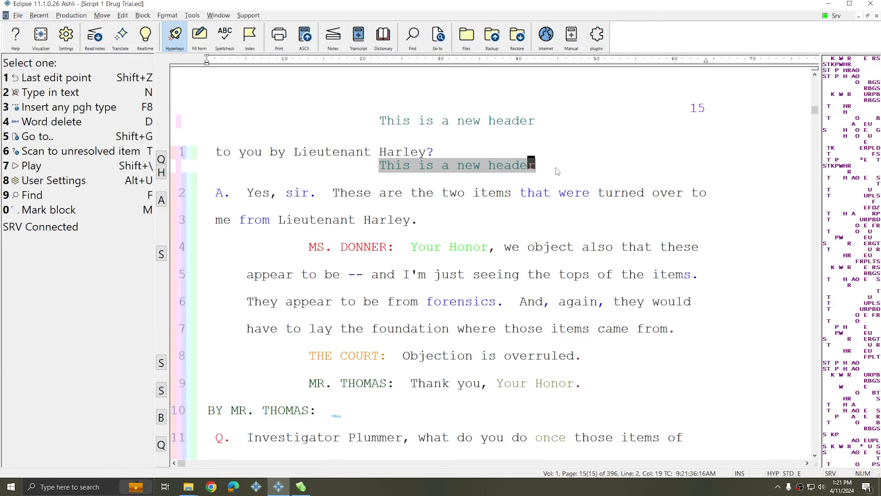
pyautogui.press('Return')
pyautogui.scroll(-4, 558, 184)
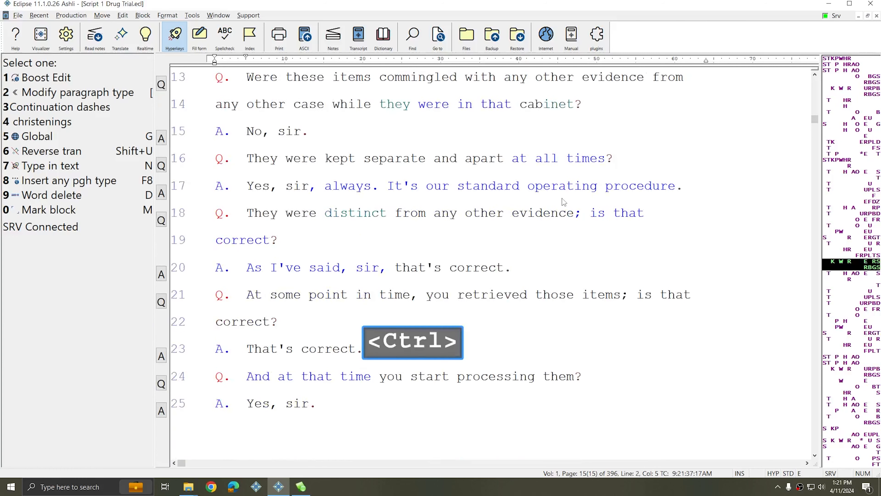
pyautogui.hotkey('ctrl', 'pagedown')
pyautogui.scroll(5, 548, 224)
pyautogui.scroll(2, 547, 224)
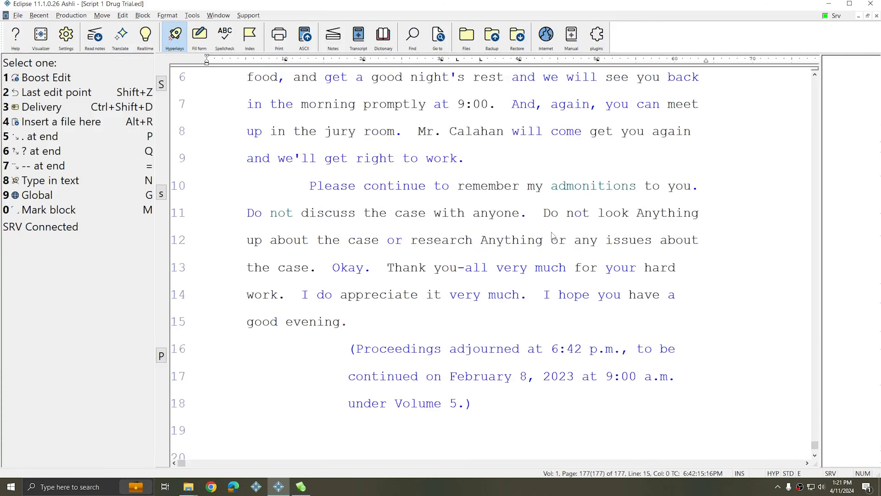
pyautogui.scroll(-7, 555, 237)
pyautogui.scroll(1, 531, 257)
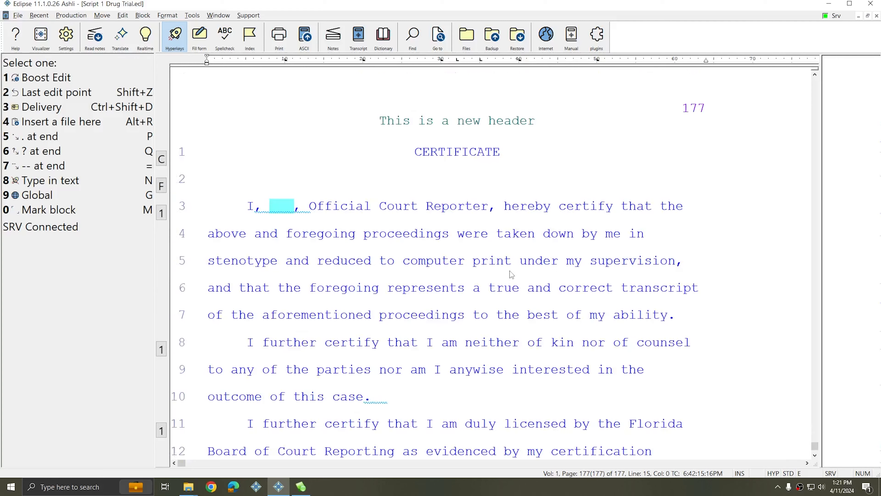
# Step: Insert an empty Header print command before line 3 of the certificate on page 177 and check the top of that page
pyautogui.click(404, 210)
pyautogui.hotkey('alt', 'n')
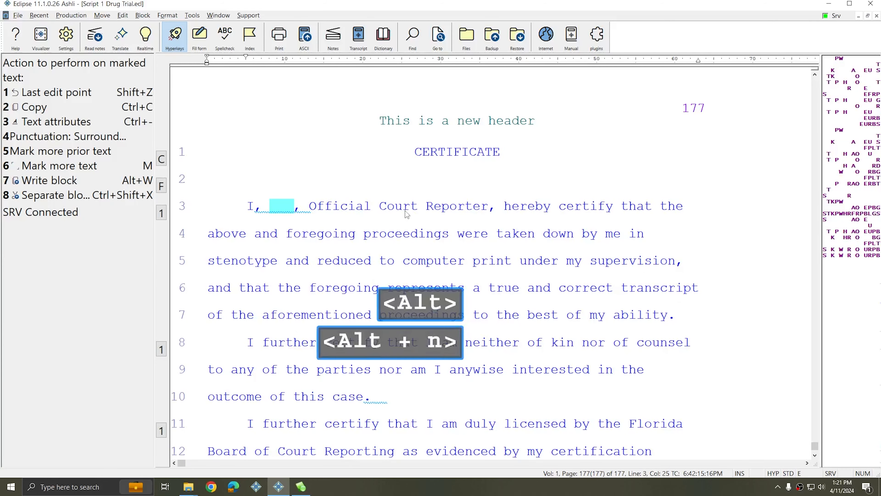
pyautogui.press('h')
pyautogui.press('Return')
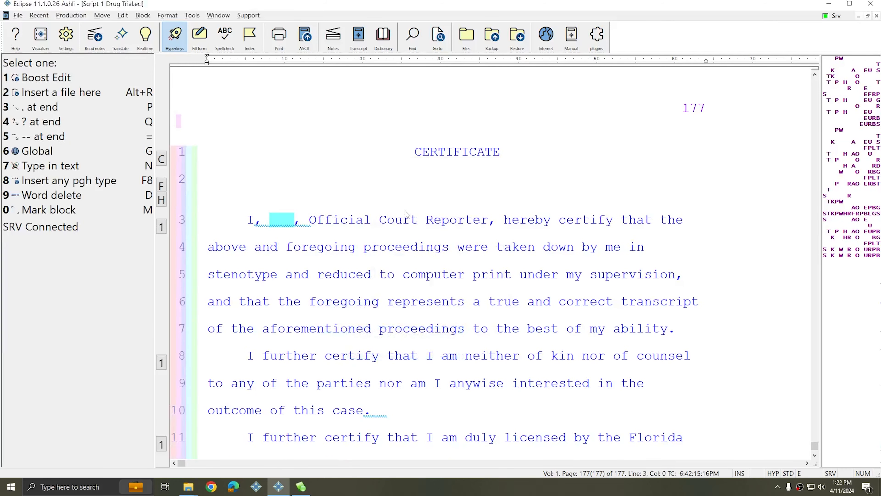
pyautogui.press('k')
pyautogui.scroll(7, 406, 218)
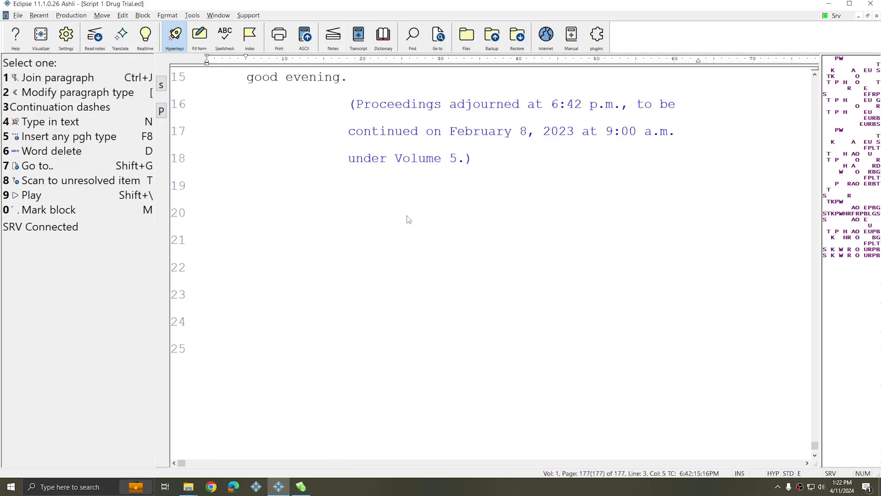
pyautogui.scroll(-1, 409, 218)
pyautogui.scroll(-6, 408, 219)
pyautogui.scroll(1, 408, 218)
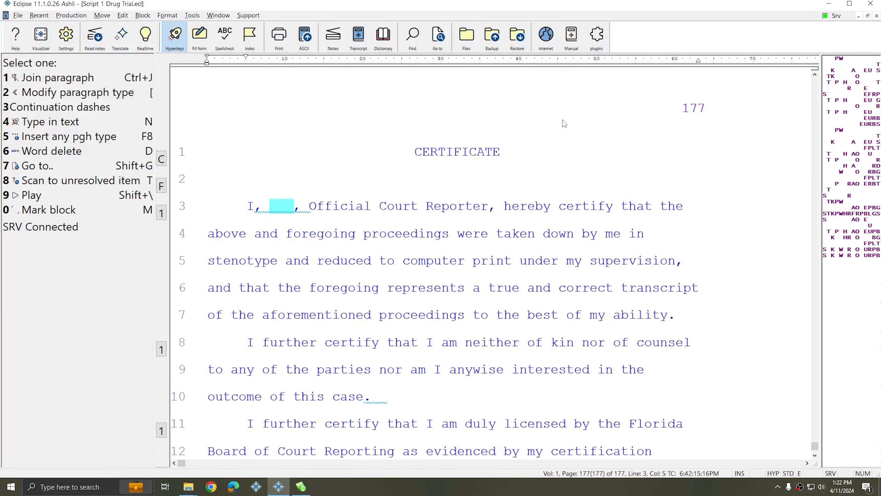
# Step: Open the print command choices at line 15 of page 174 and view the Omit elements and Resume elements options
pyautogui.scroll(10, 540, 144)
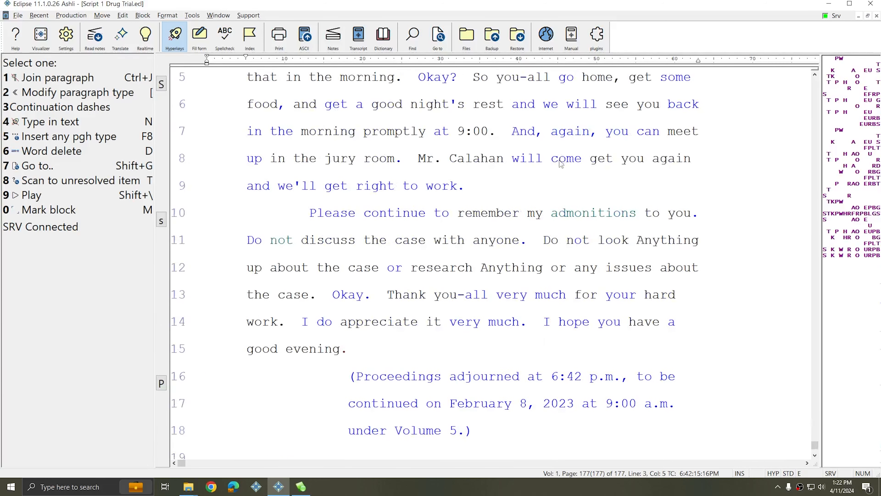
pyautogui.scroll(10, 466, 282)
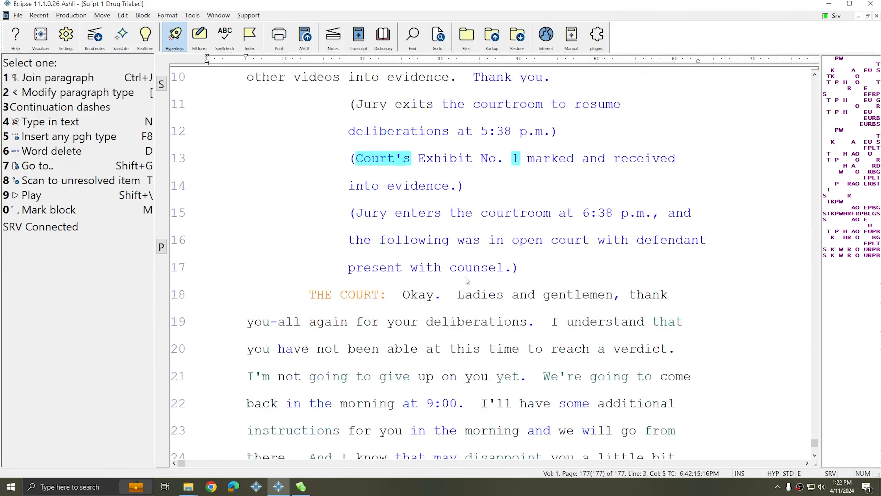
pyautogui.scroll(5, 476, 275)
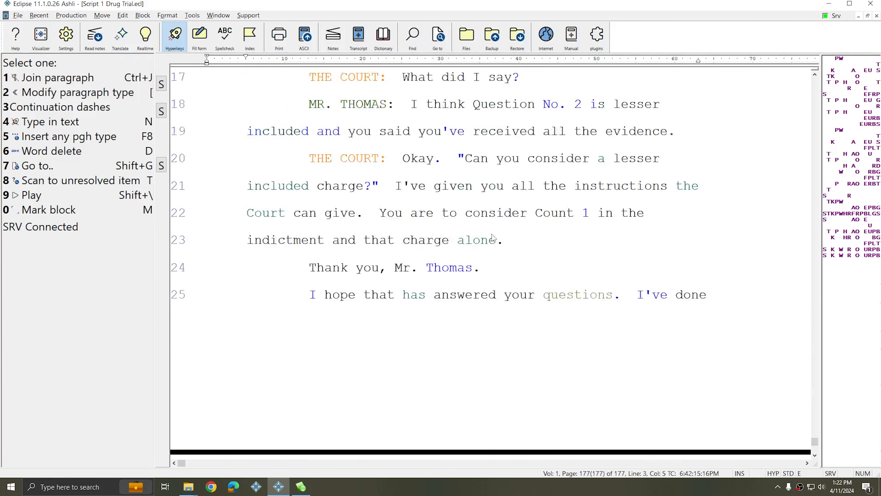
pyautogui.click(414, 158)
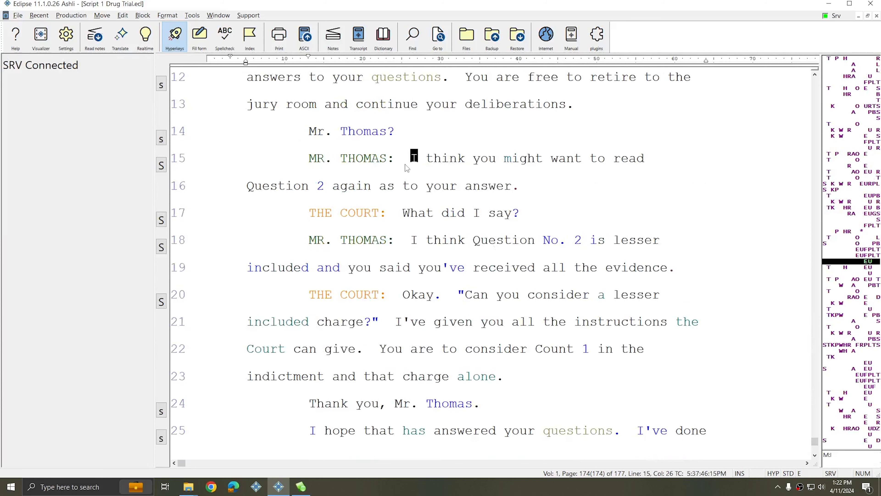
pyautogui.hotkey('alt', 'n')
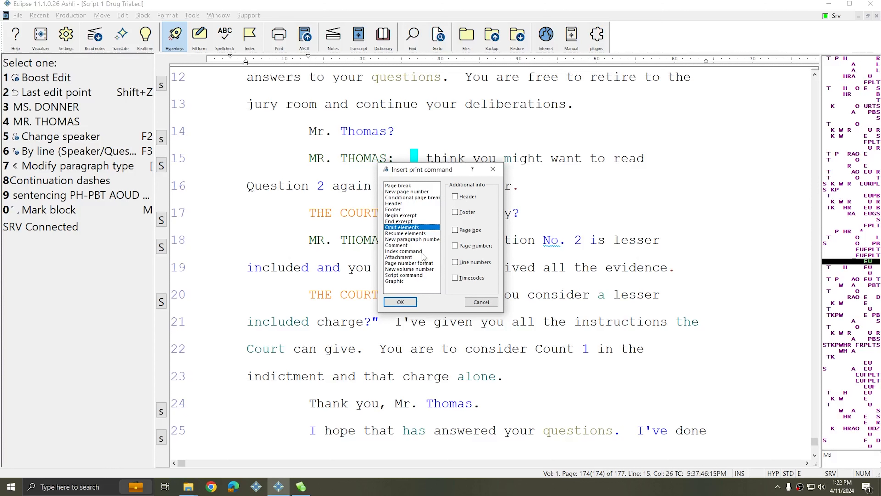
pyautogui.click(431, 233)
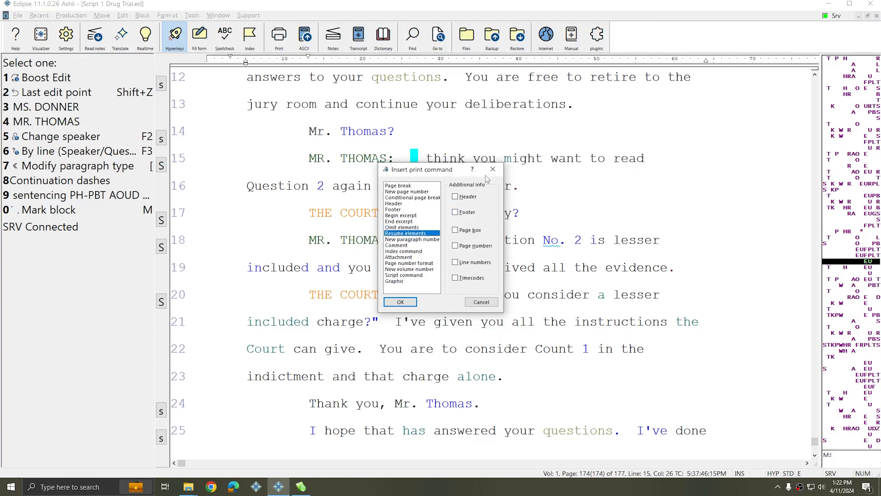